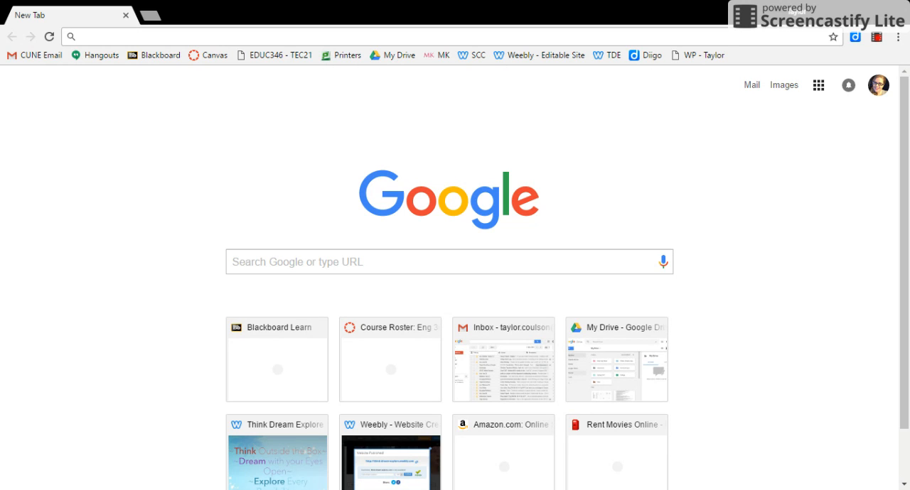
# Open Google Forms from the Google apps and start a new form from the Exit Ticket template.
pyautogui.click(819, 86)
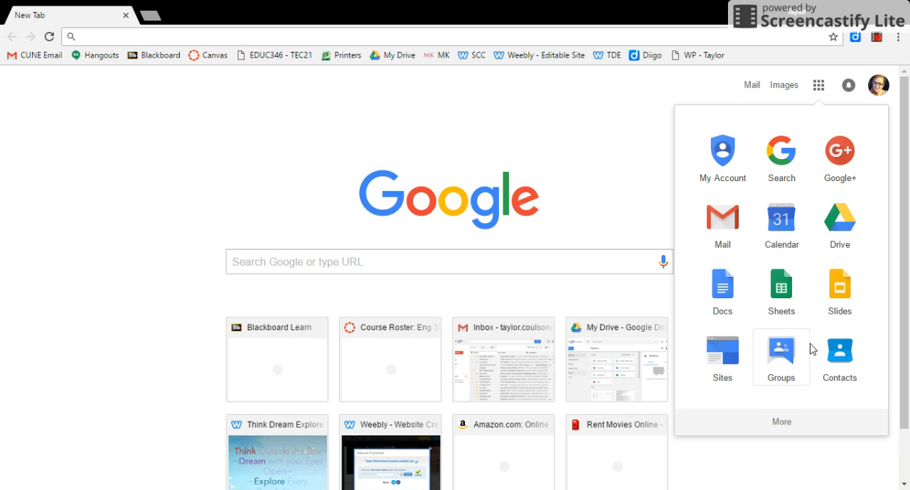
pyautogui.click(782, 423)
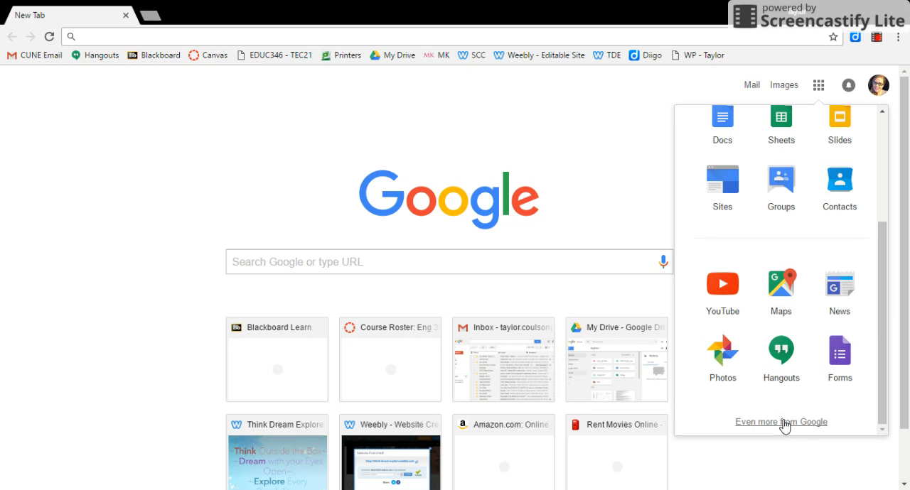
pyautogui.click(838, 360)
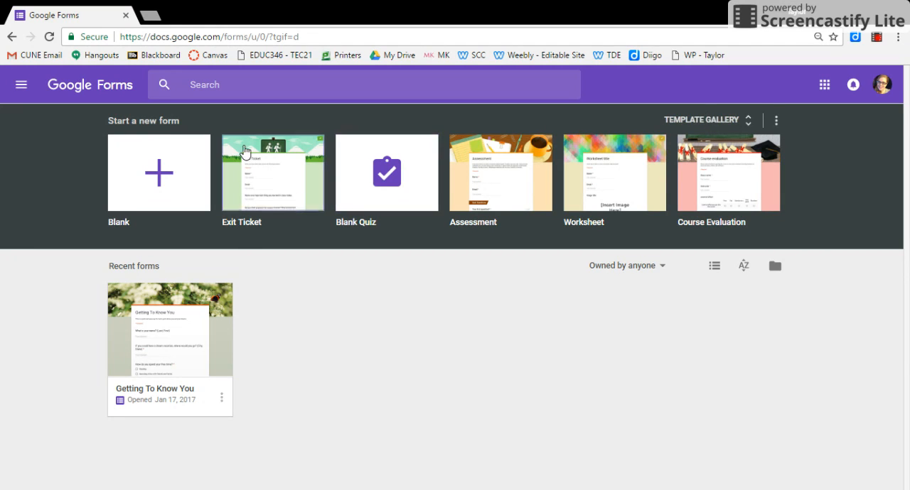
pyautogui.click(260, 176)
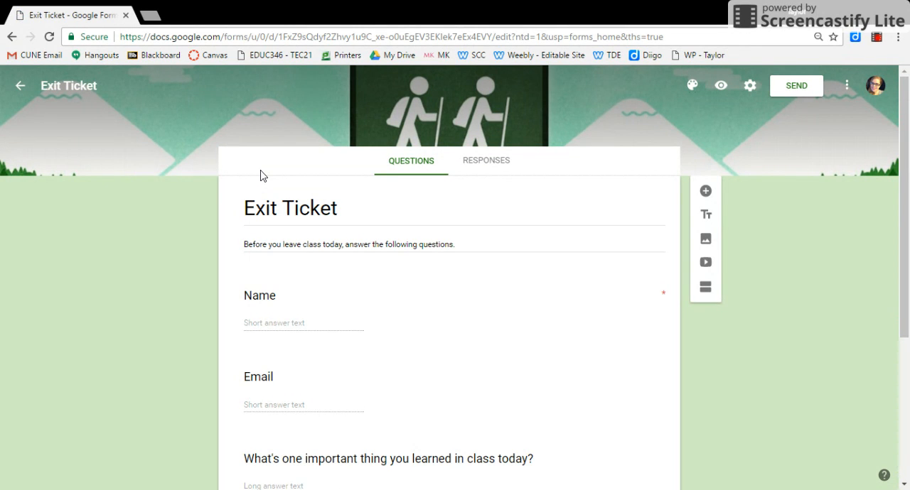
# Add 4/4 to the end of the form's title so it reads "Exit Ticket 4/4".
pyautogui.click(337, 206)
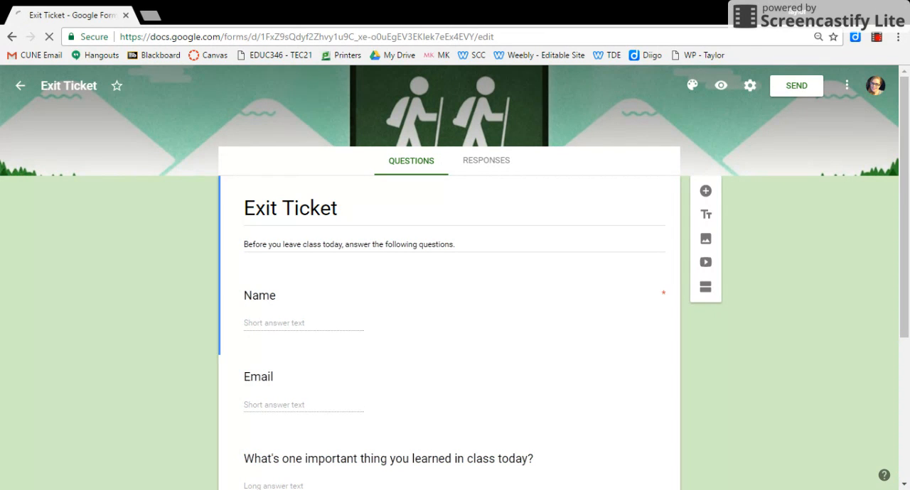
pyautogui.click(337, 207)
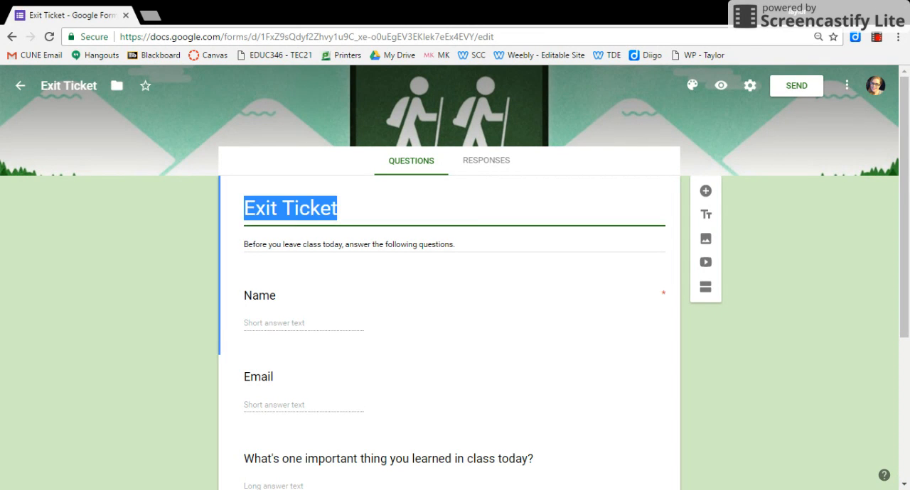
pyautogui.click(338, 207)
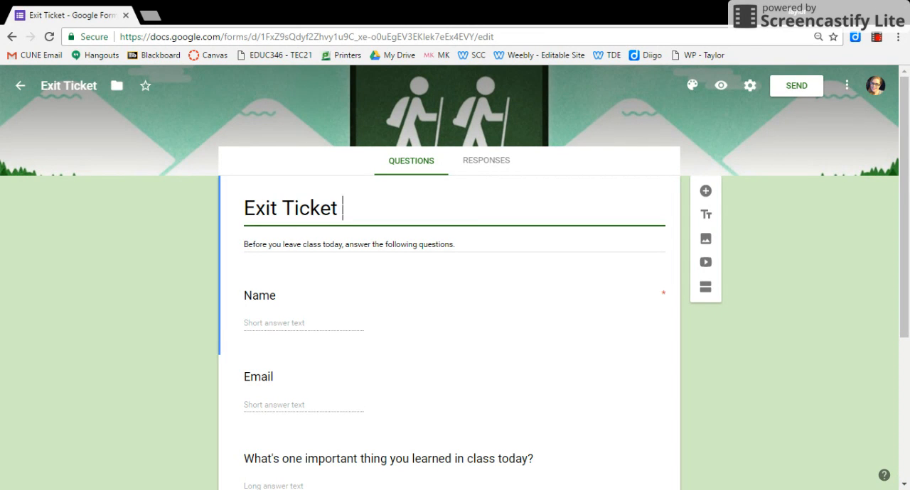
pyautogui.write('4/4')
# Delete the Email question from the form.
pyautogui.moveTo(902, 194); pyautogui.dragTo(908, 268)
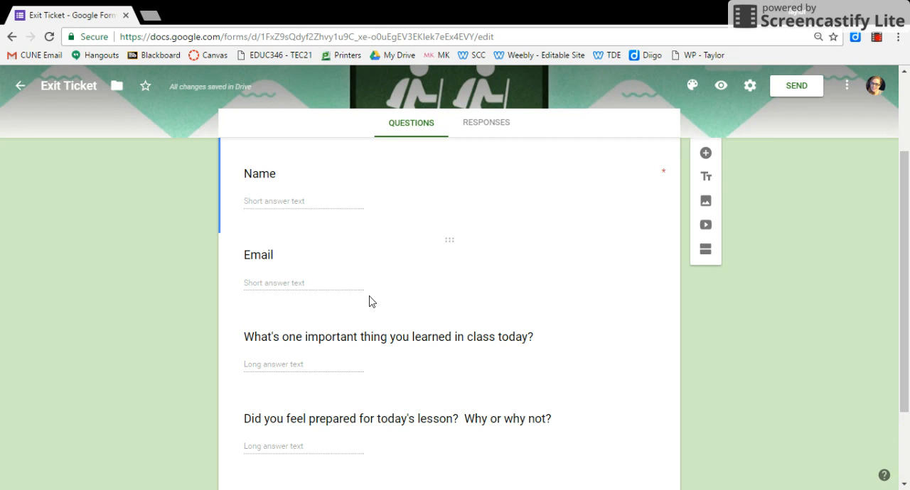
pyautogui.click(422, 265)
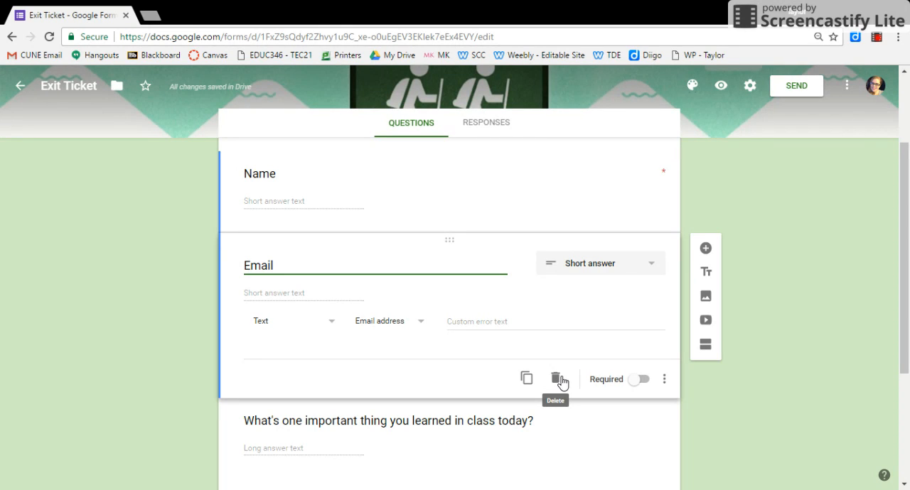
pyautogui.click(556, 380)
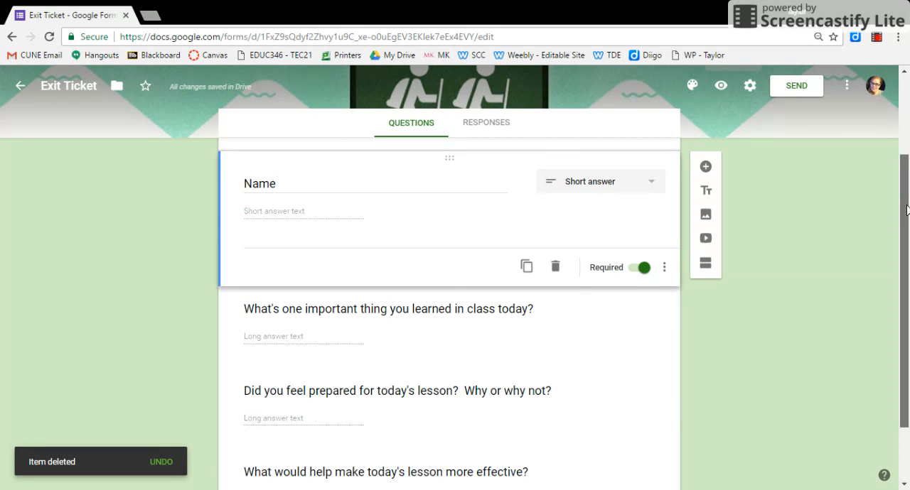
# Replace the word "important" with "interesting" in the question about what was learned in class today.
pyautogui.scroll(-1, 907, 229)
pyautogui.moveTo(907, 229); pyautogui.dragTo(908, 276)
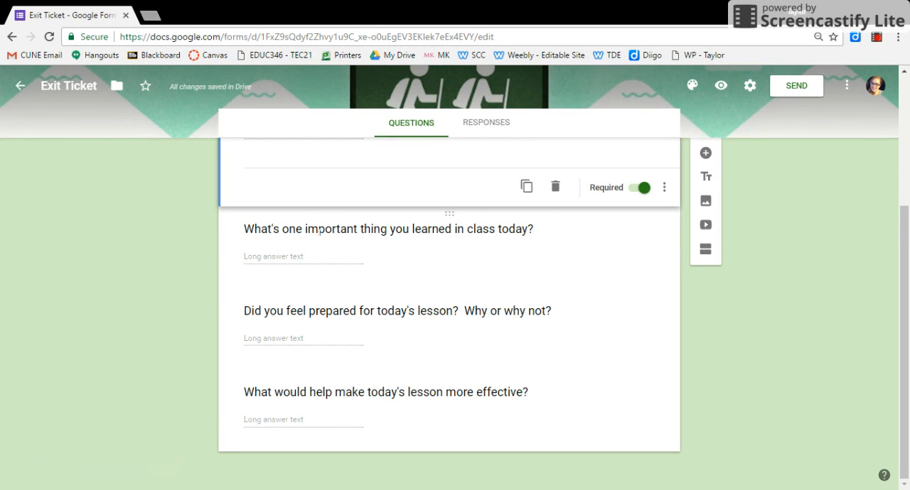
pyautogui.click(314, 230)
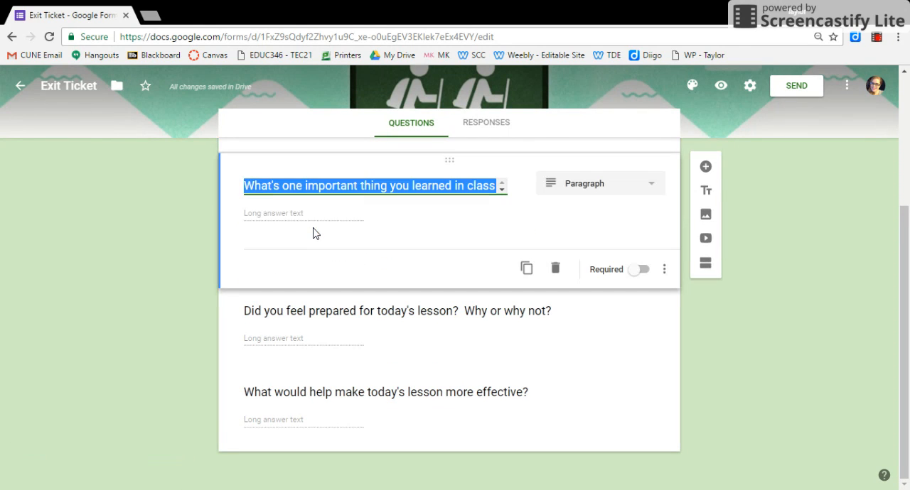
pyautogui.doubleClick(328, 185)
pyautogui.write('interesting')
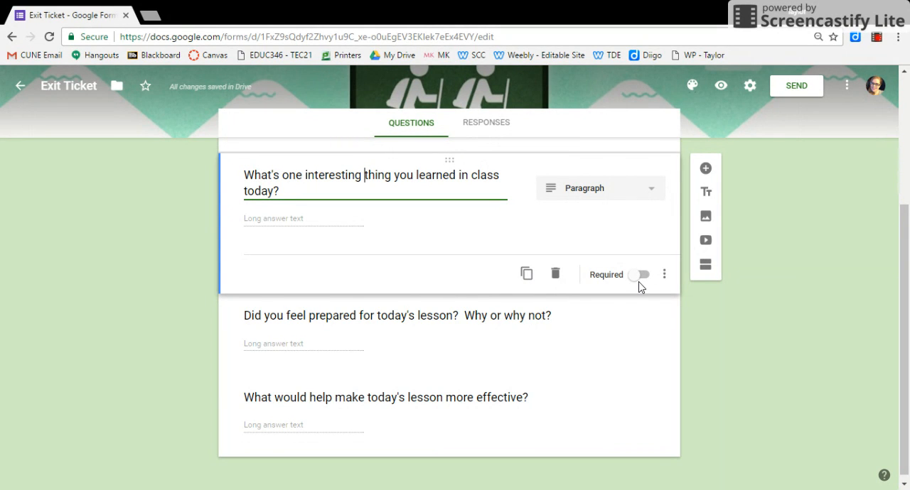
# Replace the text of the question about feeling prepared for today's lesson with "How prepared are you for Friday's test?".
pyautogui.click(496, 321)
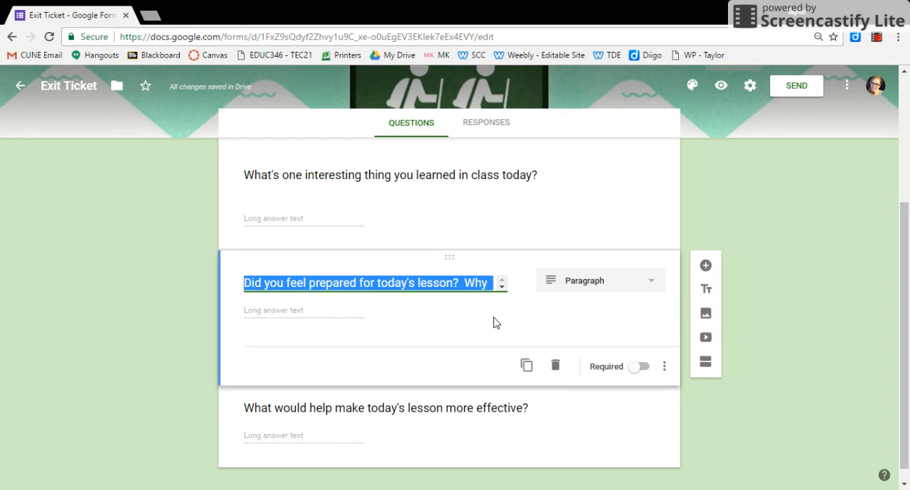
pyautogui.write('H')
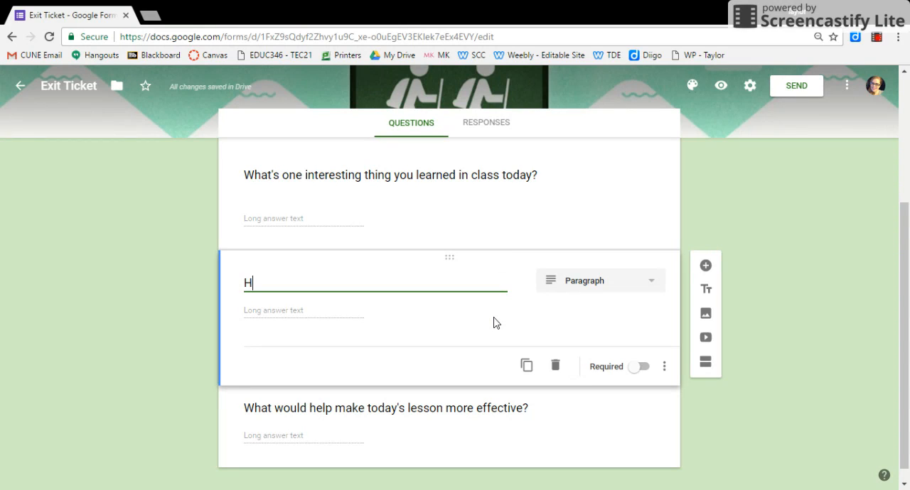
pyautogui.write('ow prepared')
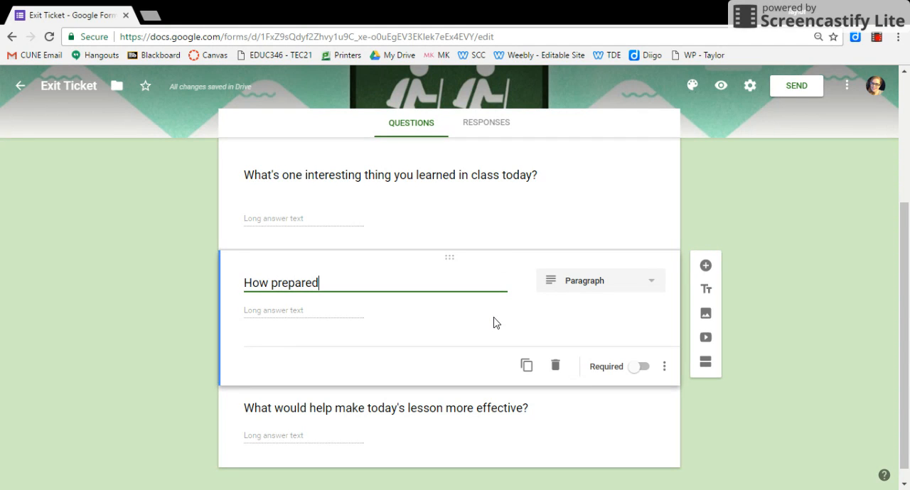
pyautogui.write(' are you fors')
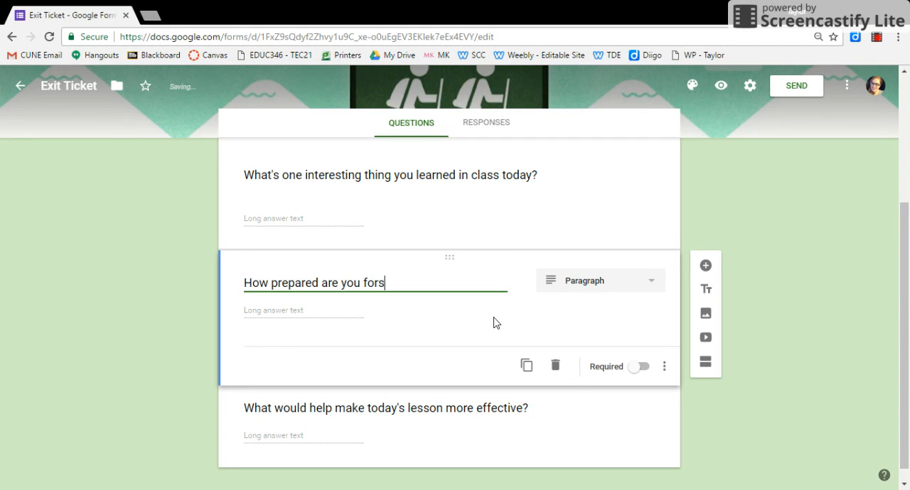
pyautogui.press('BackSpace')
pyautogui.write('Fridays')
pyautogui.press('BackSpace')
pyautogui.write("'s Te")
pyautogui.press('BackSpace')
pyautogui.press('BackSpace')
pyautogui.write('test?')
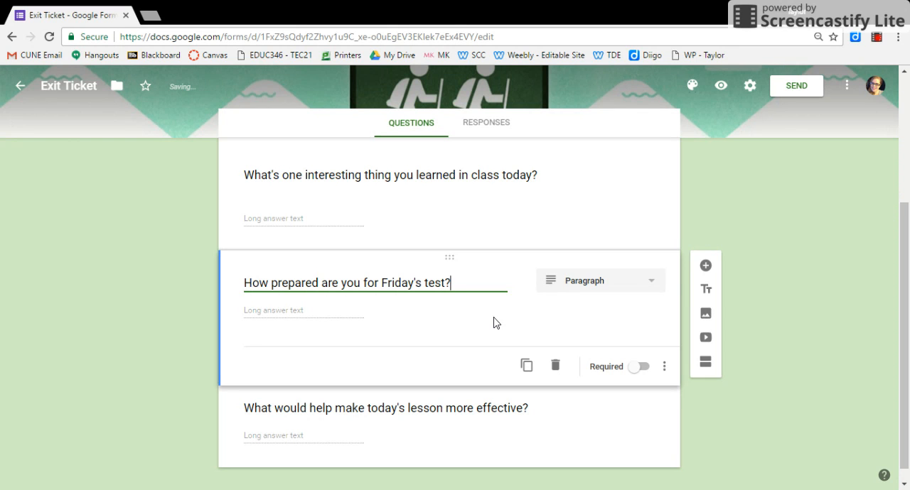
# Change the test preparation question to a linear scale, keeping the range from 1 to 5.
pyautogui.click(605, 283)
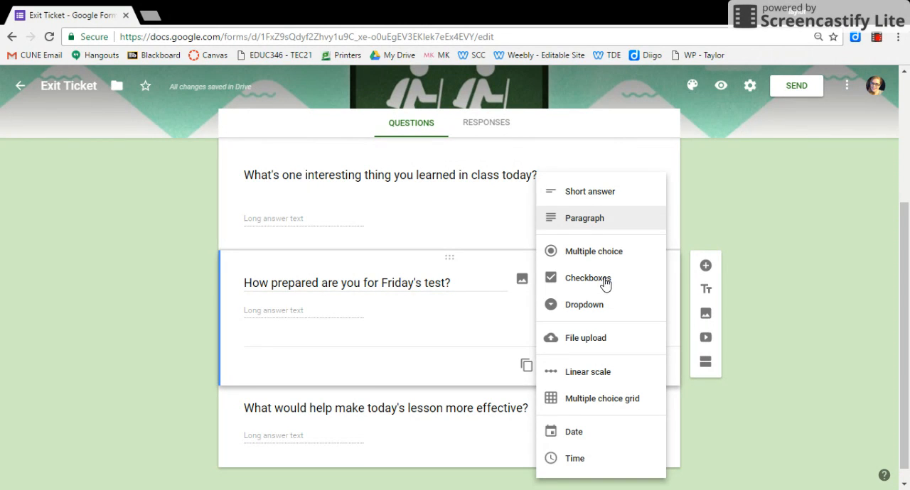
pyautogui.click(585, 373)
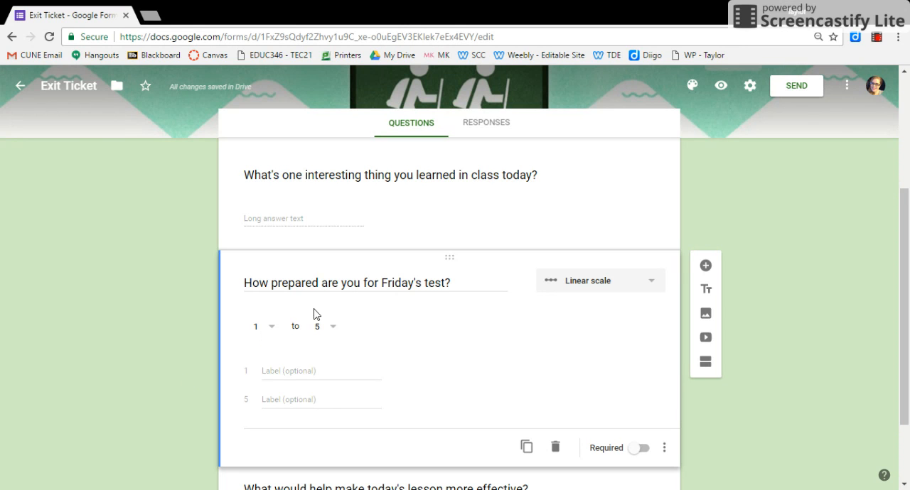
pyautogui.click(338, 331)
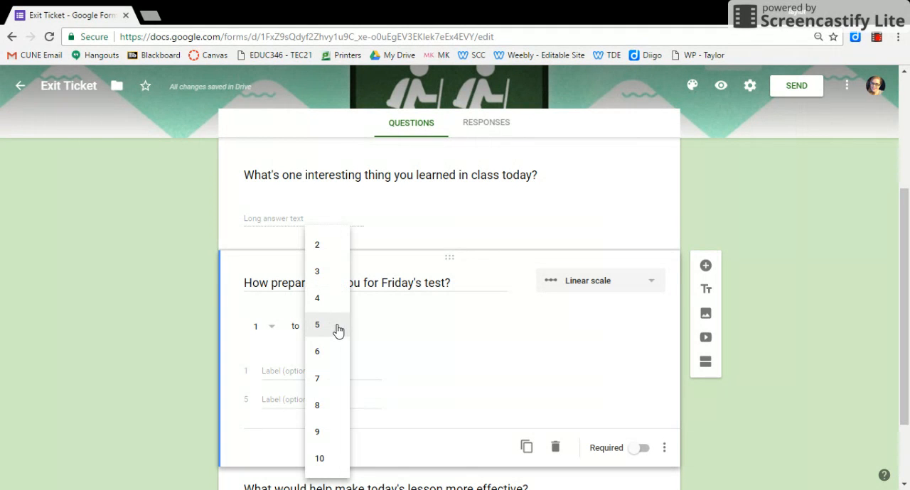
pyautogui.click(371, 348)
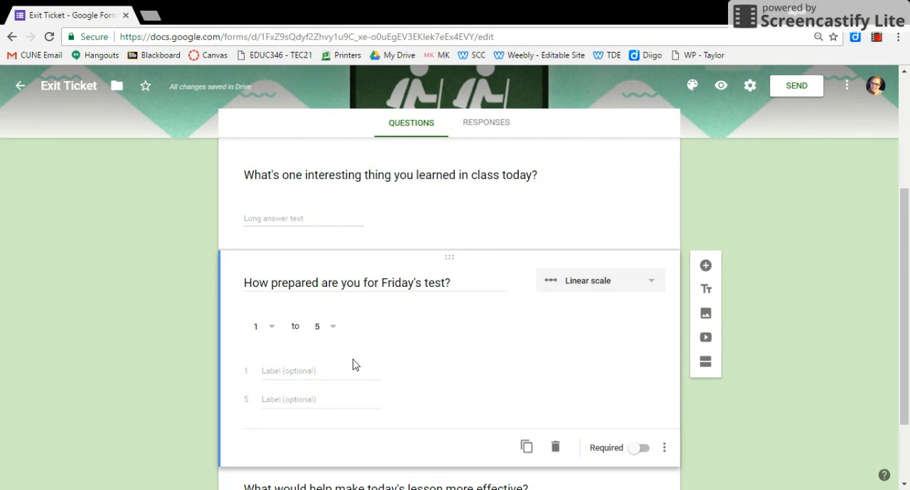
# Label scale value 1 "Not at ALL!!" and value 5 "I am going to ACE this test!!", and make the question required.
pyautogui.click(281, 374)
pyautogui.write('Not a')
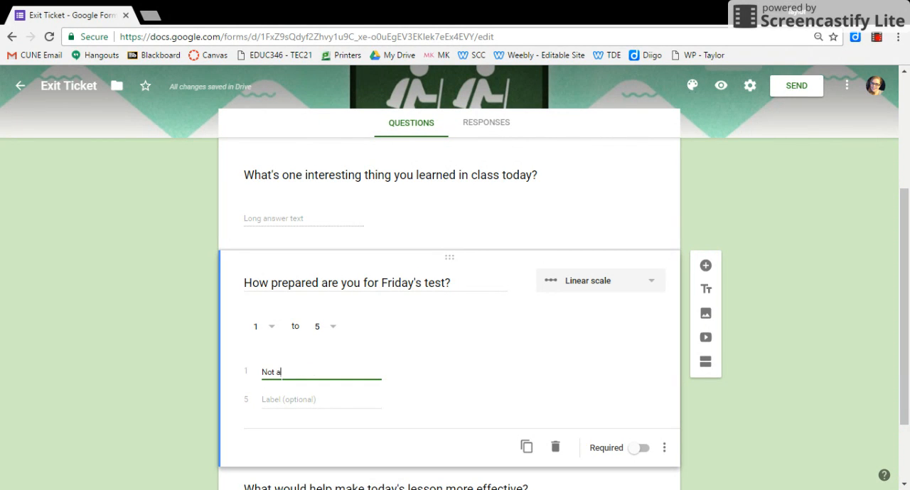
pyautogui.write('t ALL!!')
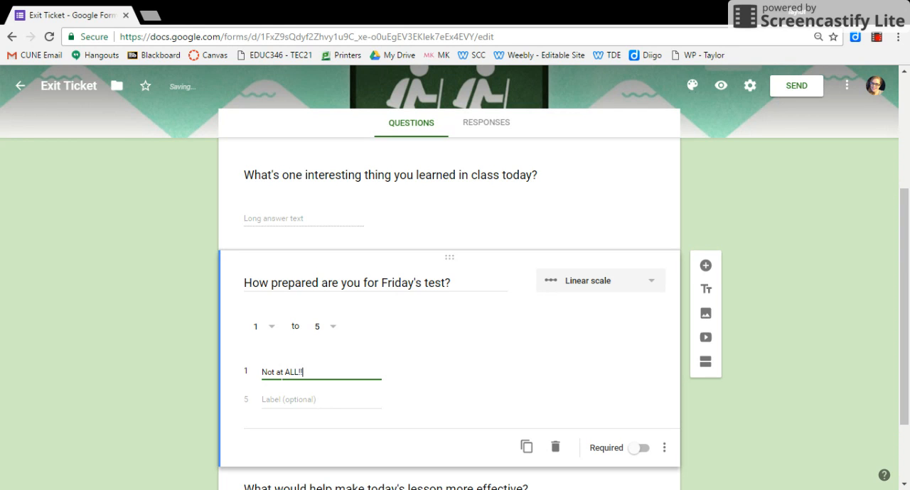
pyautogui.click(282, 403)
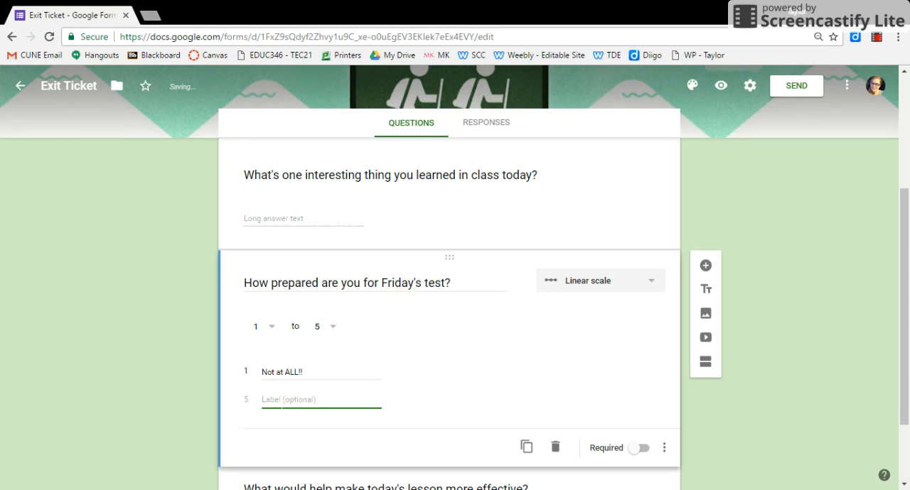
pyautogui.write('I')
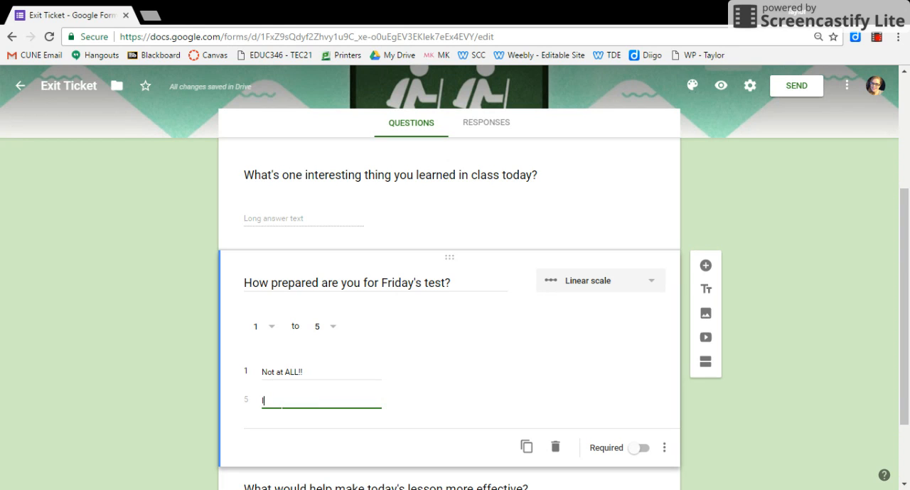
pyautogui.write(' am goi')
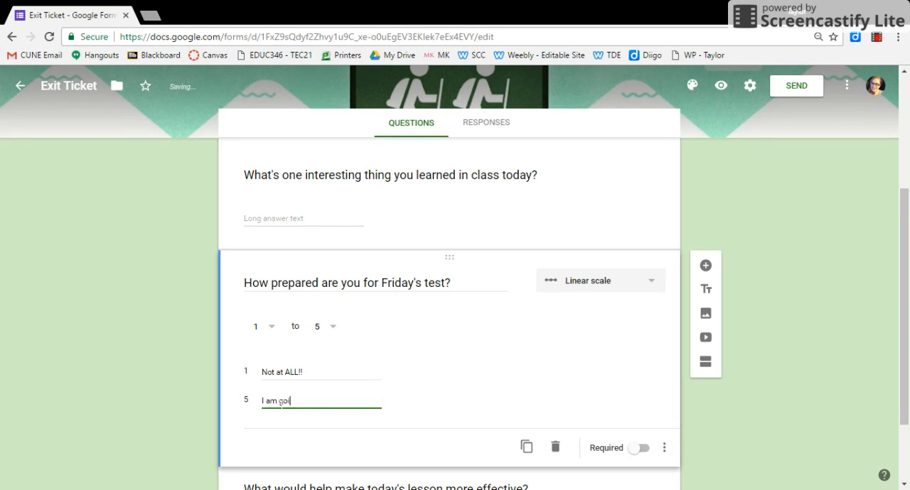
pyautogui.write('ng to ACE th')
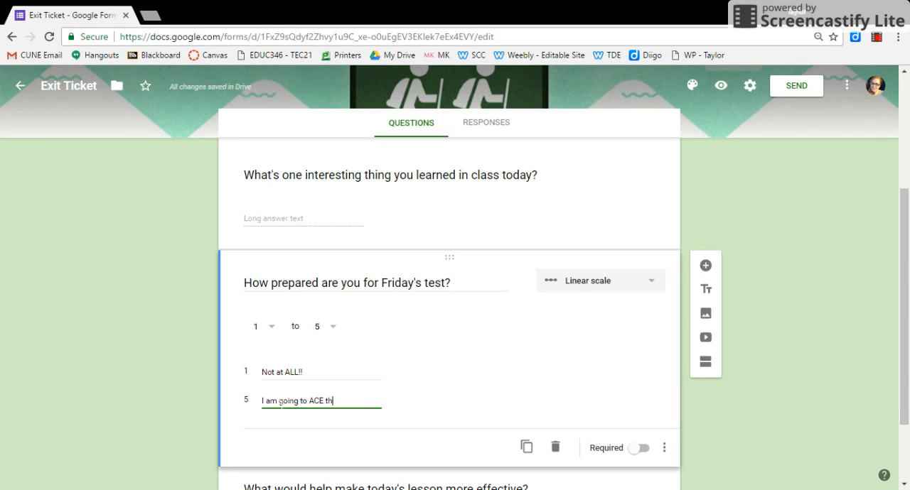
pyautogui.write('is test!!')
pyautogui.click(641, 450)
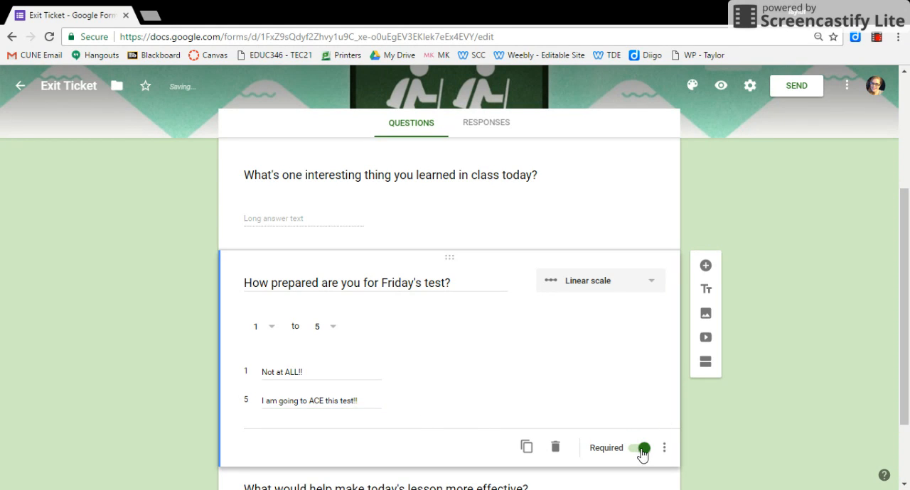
# Replace the text of the final question, about making the lesson more effective, with "What areas do you need extra help with?".
pyautogui.moveTo(894, 229); pyautogui.dragTo(909, 347)
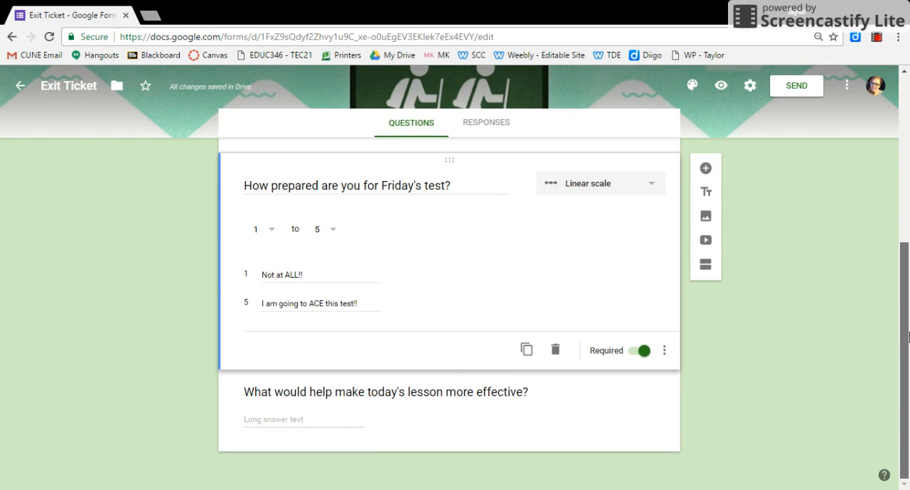
pyautogui.click(405, 408)
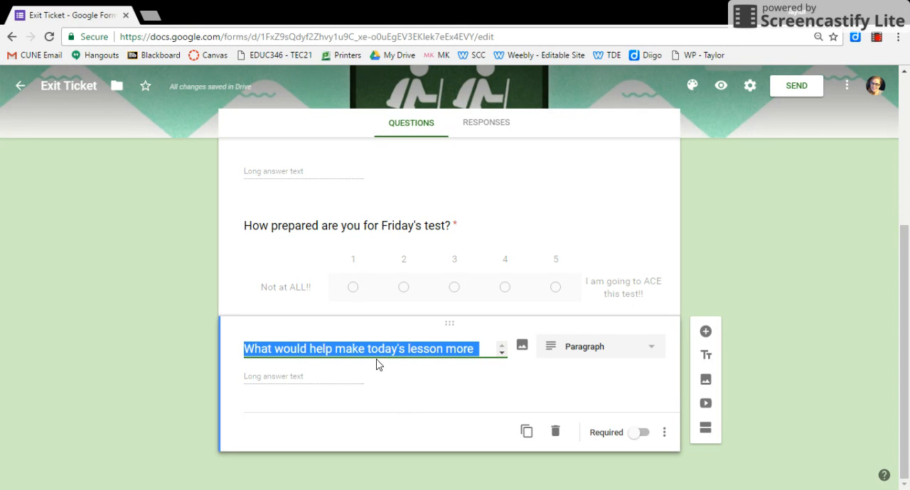
pyautogui.write('What')
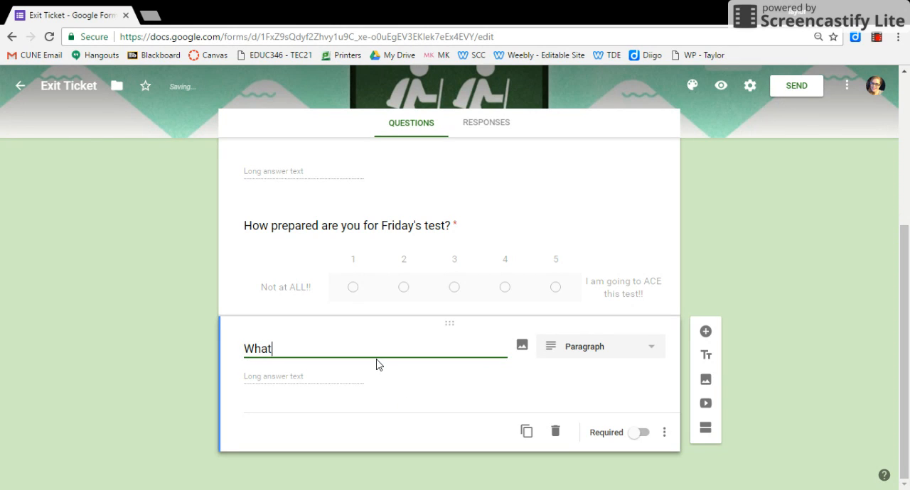
pyautogui.write(' areas do yo')
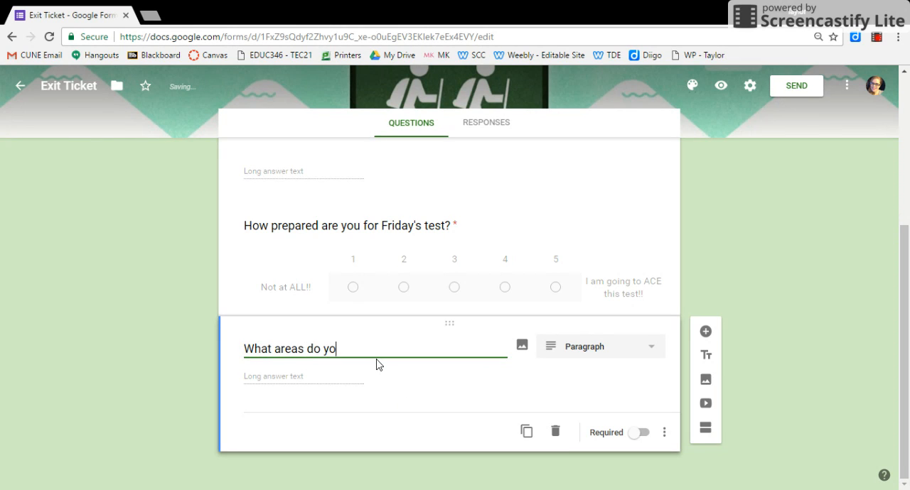
pyautogui.write('u need extra help with?')
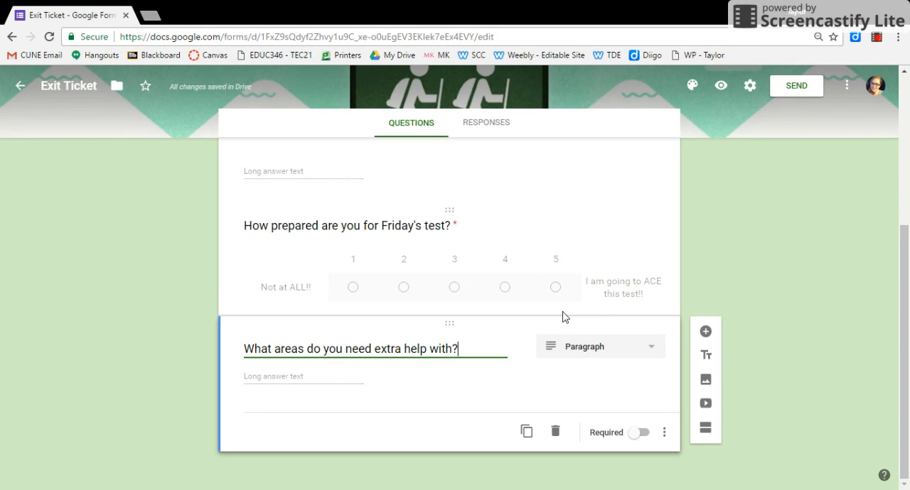
# Change the extra-help question to checkboxes and enter "Vocabulary" and "Concepts" as its first two options.
pyautogui.click(590, 348)
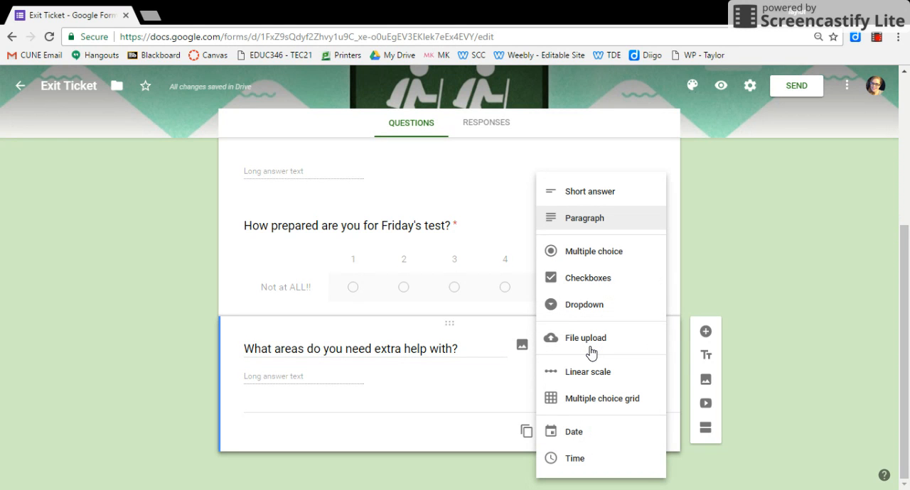
pyautogui.click(592, 281)
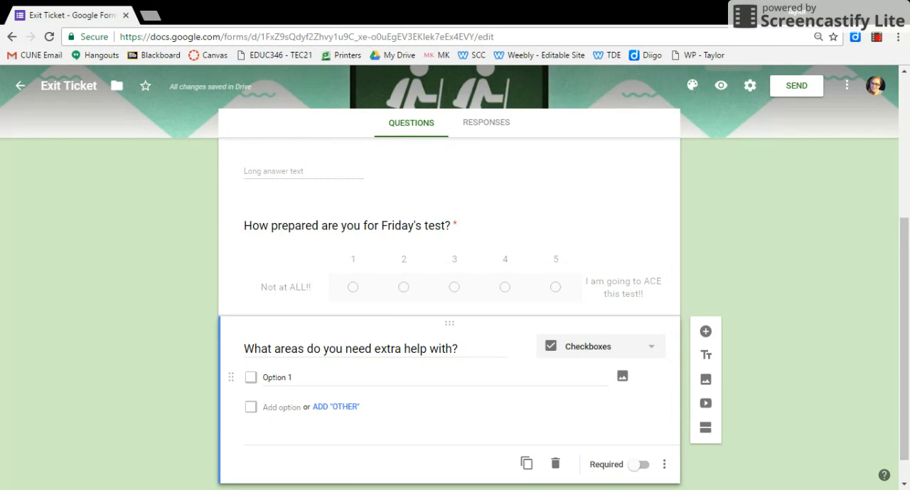
pyautogui.click(276, 378)
pyautogui.write('Vocabulary')
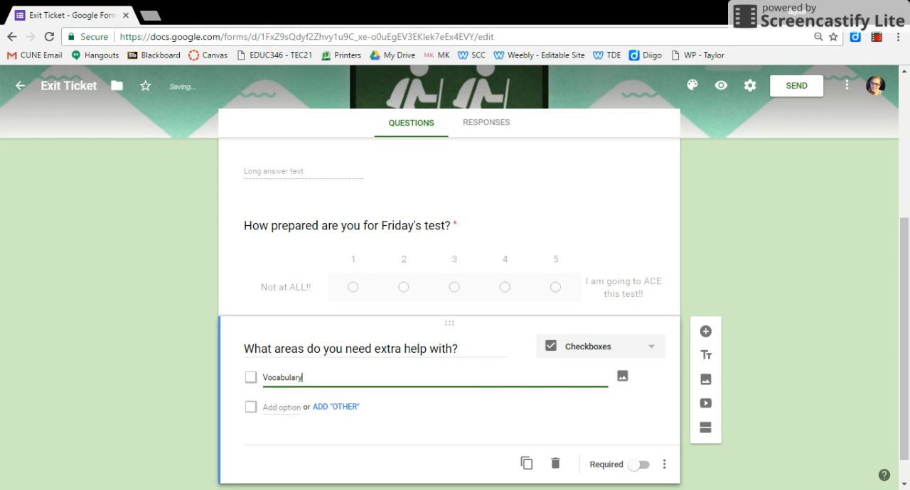
pyautogui.click(281, 408)
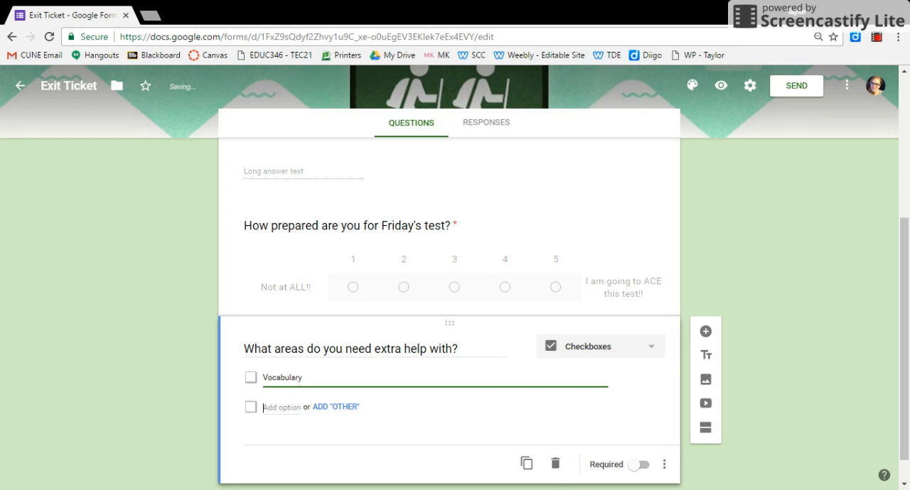
pyautogui.write('Concepts')
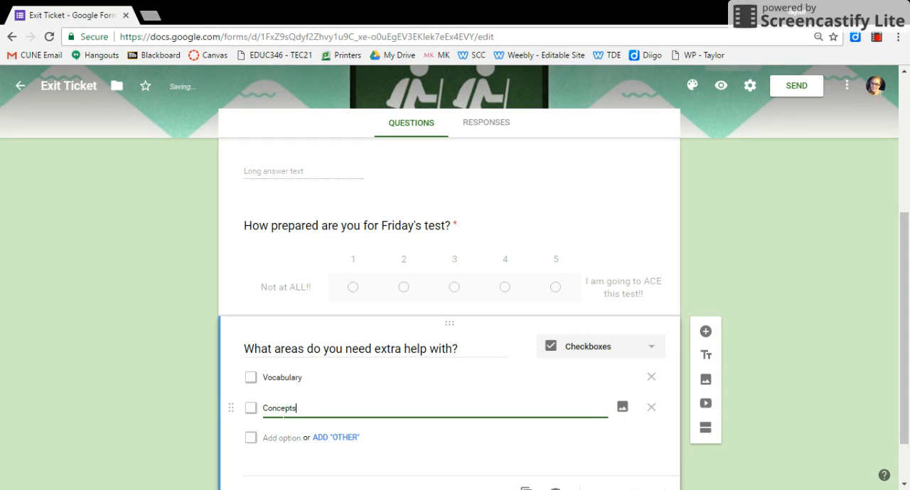
# Add "Content" and "Class Assignments" as the third and fourth checkbox options of the extra-help question.
pyautogui.click(281, 439)
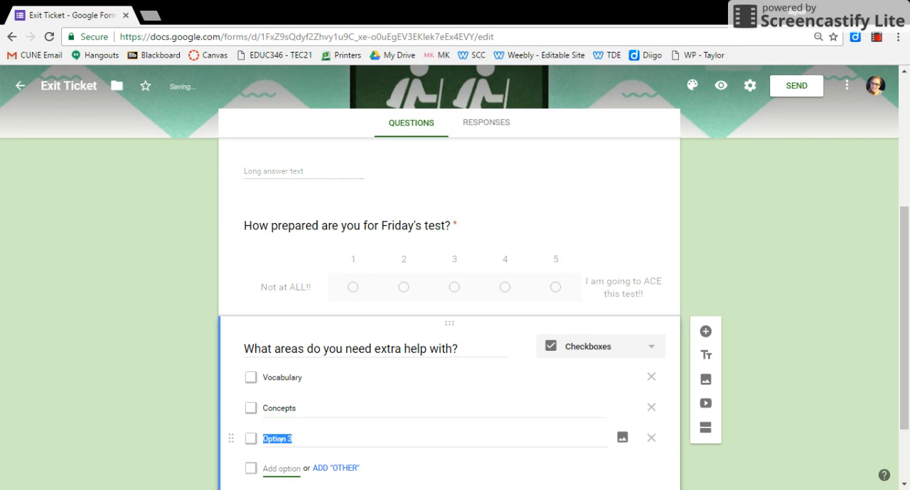
pyautogui.write('Content')
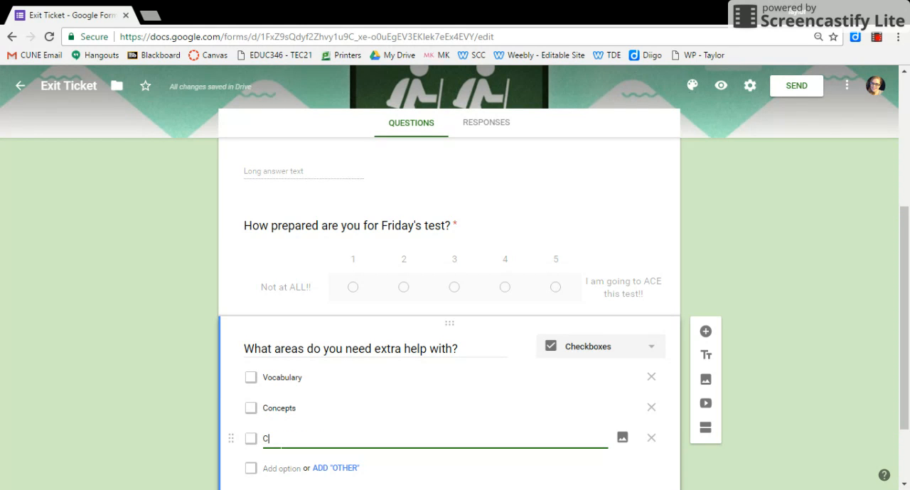
pyautogui.click(277, 469)
pyautogui.write('Class Assignments')
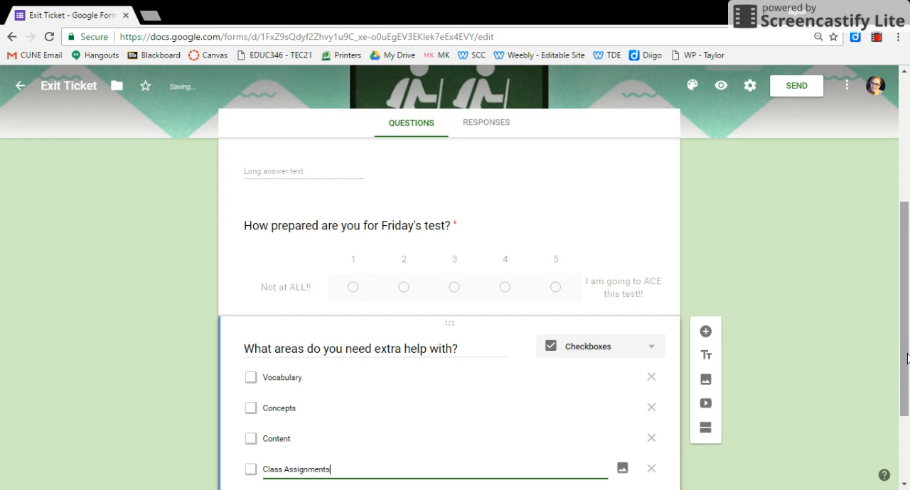
# Add "No help needed" as the fifth checkbox option of the extra-help question.
pyautogui.scroll(-2, 907, 359)
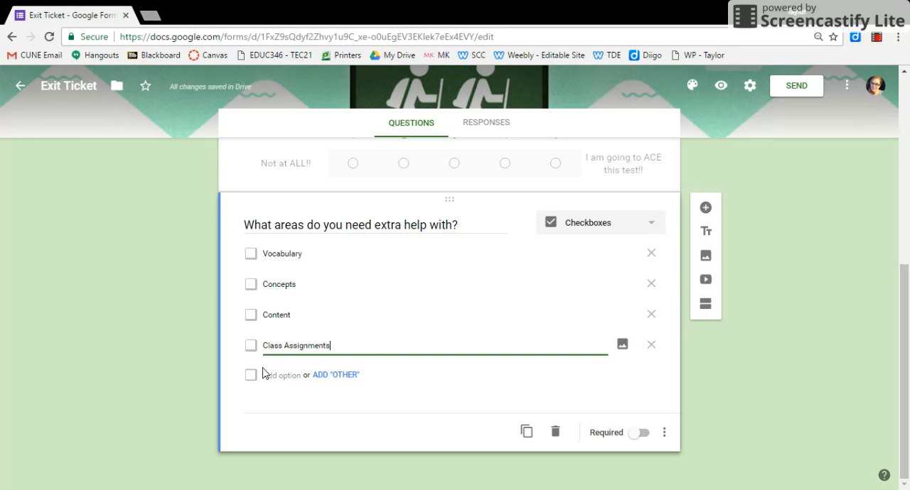
pyautogui.click(278, 374)
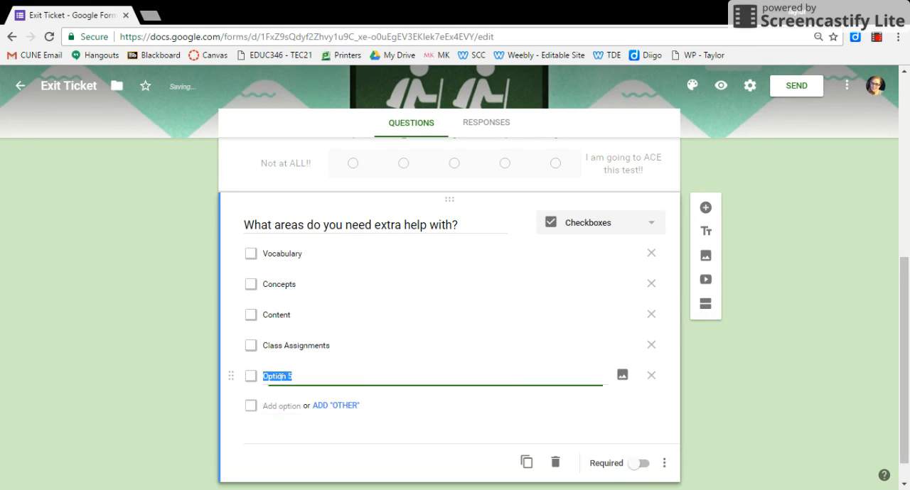
pyautogui.write('No')
pyautogui.write(' ex')
pyautogui.press('BackSpace')
pyautogui.press('BackSpace')
pyautogui.write('e')
pyautogui.press('BackSpace')
pyautogui.write('help needed')
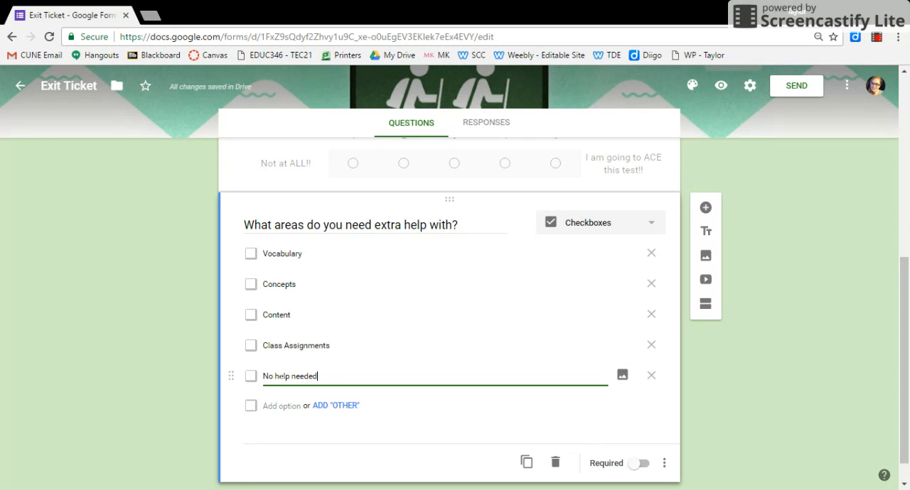
# Add an "Other" choice to the extra-help question and make the question required.
pyautogui.click(331, 405)
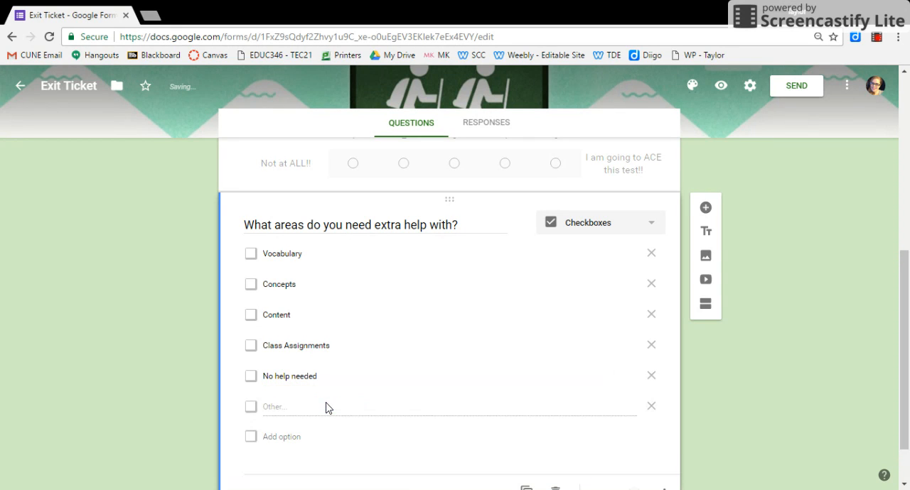
pyautogui.moveTo(906, 386); pyautogui.dragTo(907, 422)
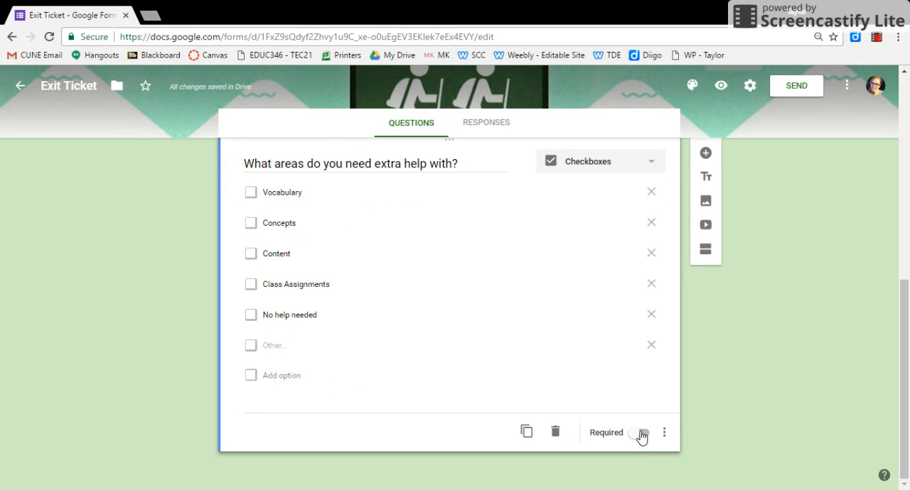
pyautogui.click(642, 436)
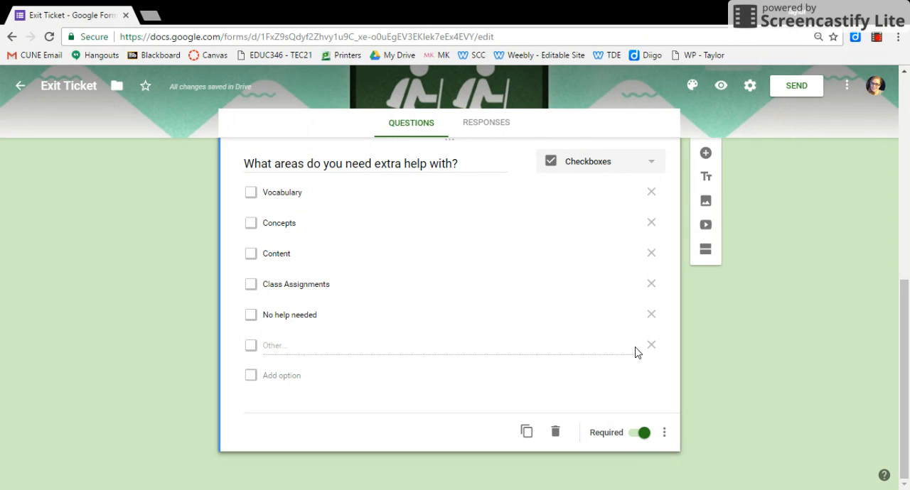
# Add a new question below the extra-help question and set its type to multiple choice grid.
pyautogui.click(707, 154)
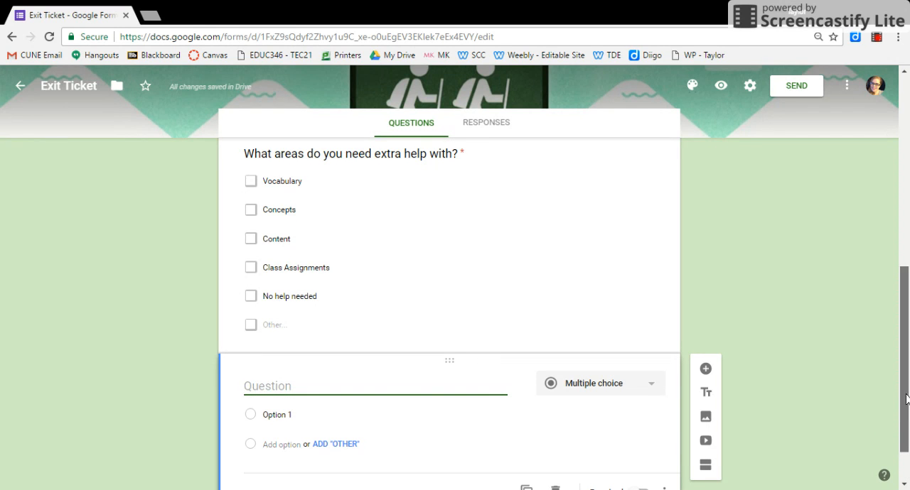
pyautogui.scroll(-1, 907, 448)
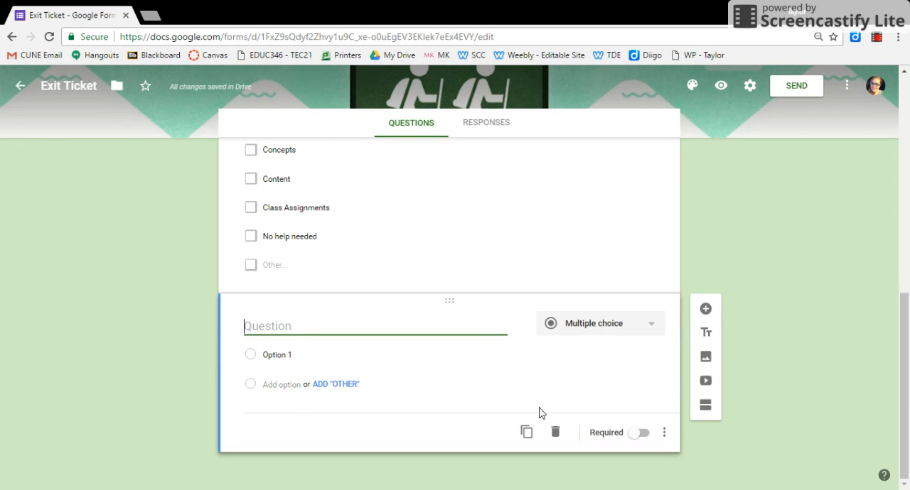
pyautogui.click(589, 325)
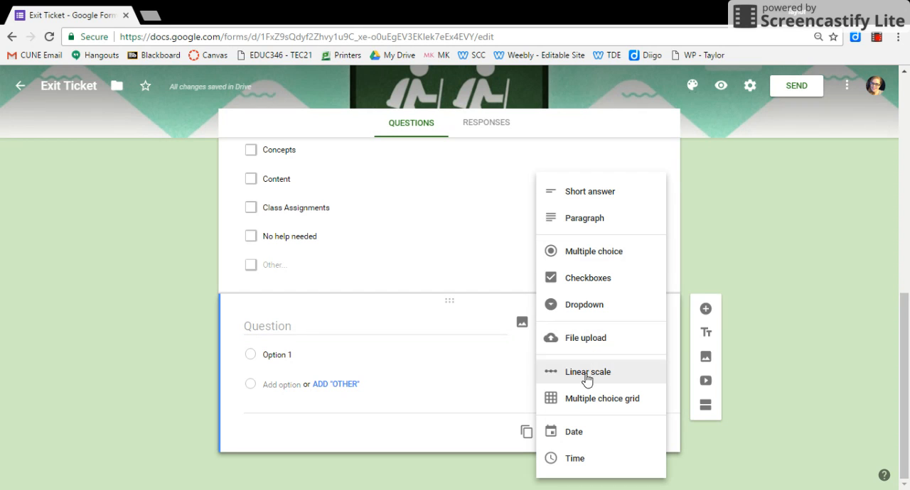
pyautogui.click(581, 400)
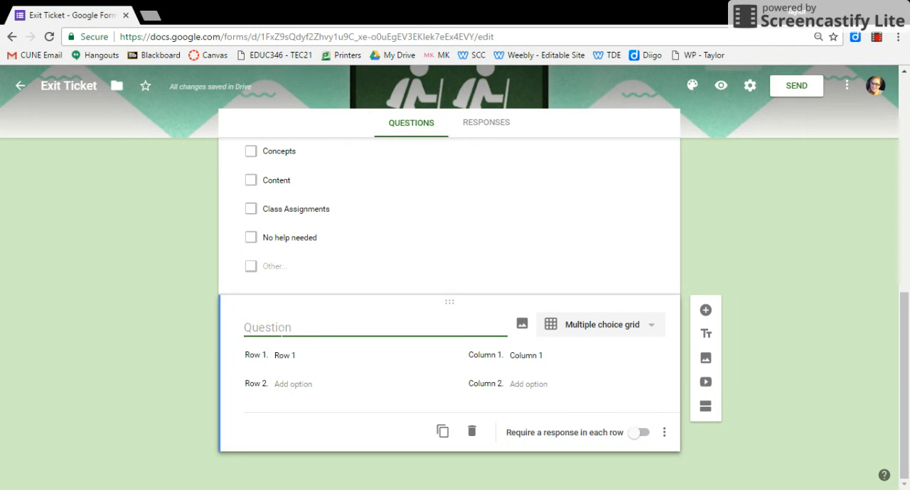
# Enter "What category do these foods fall under?" as the text of the new grid question.
pyautogui.write('What ')
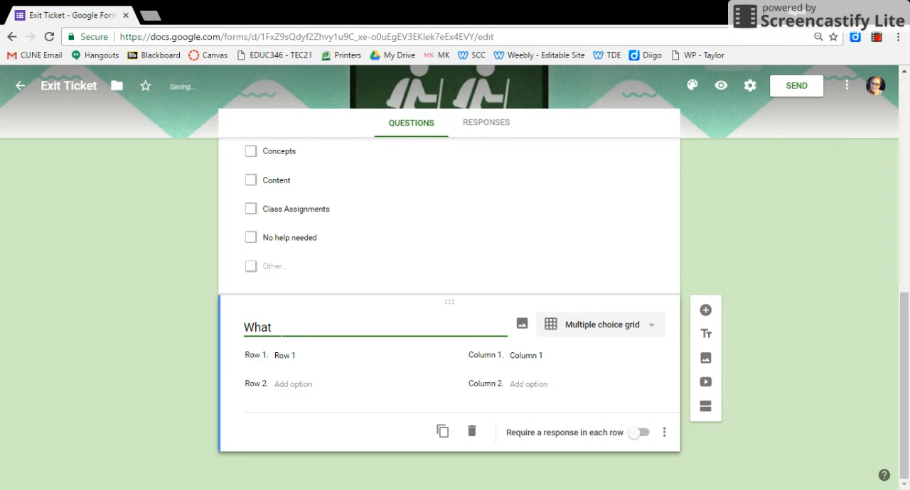
pyautogui.write('category to')
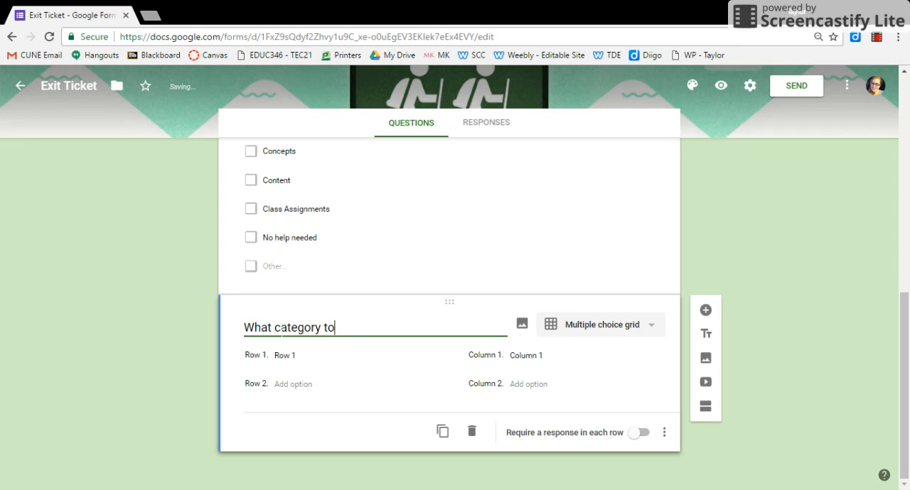
pyautogui.press('BackSpace')
pyautogui.press('BackSpace')
pyautogui.write('do these fo')
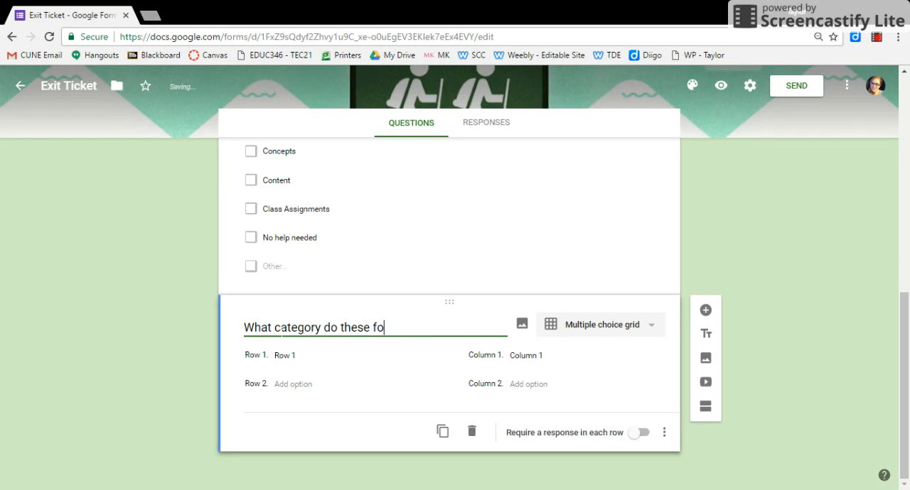
pyautogui.write('ods fall un')
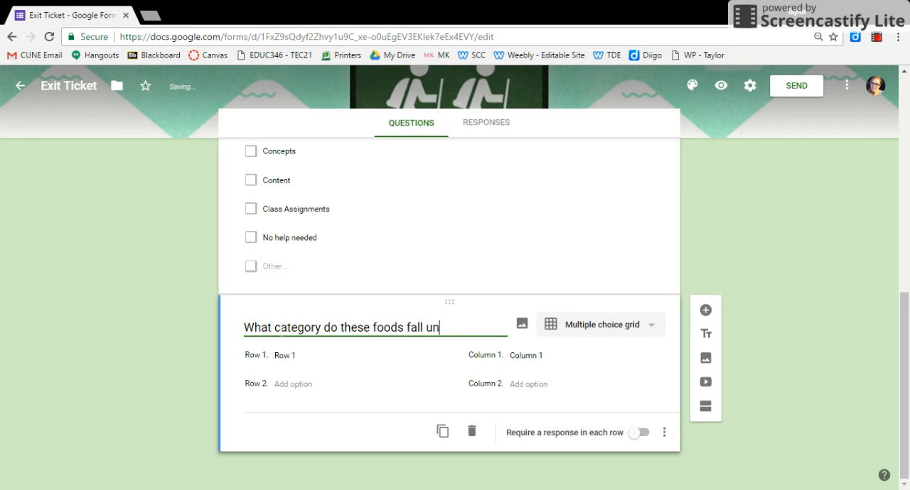
pyautogui.write('der?')
# Set the grid question's three columns to "Healthy", "Unhealthy" and "Unsure".
pyautogui.click(538, 357)
pyautogui.write('Healthy')
pyautogui.click(522, 384)
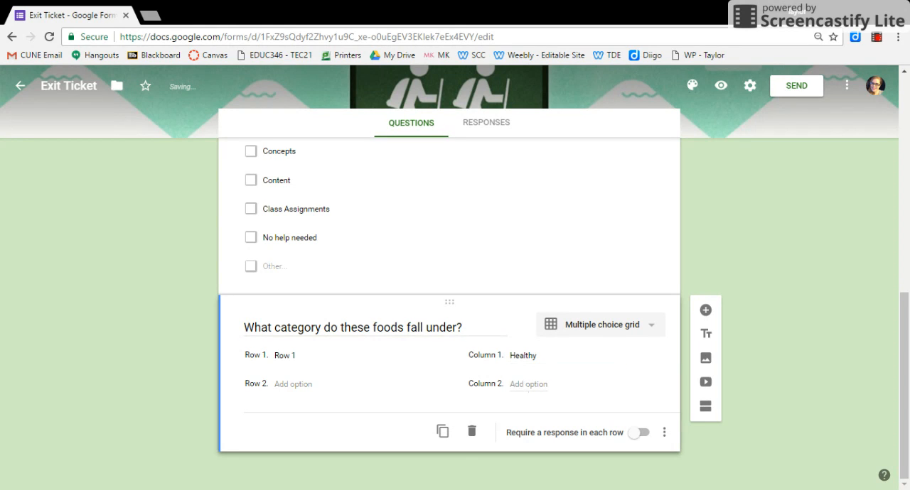
pyautogui.write('Unhealthy')
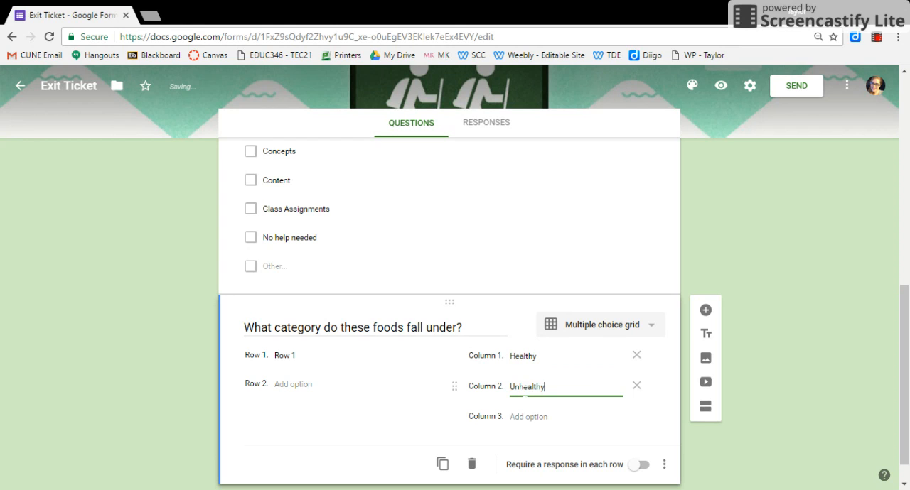
pyautogui.click(529, 419)
pyautogui.write('Unsure')
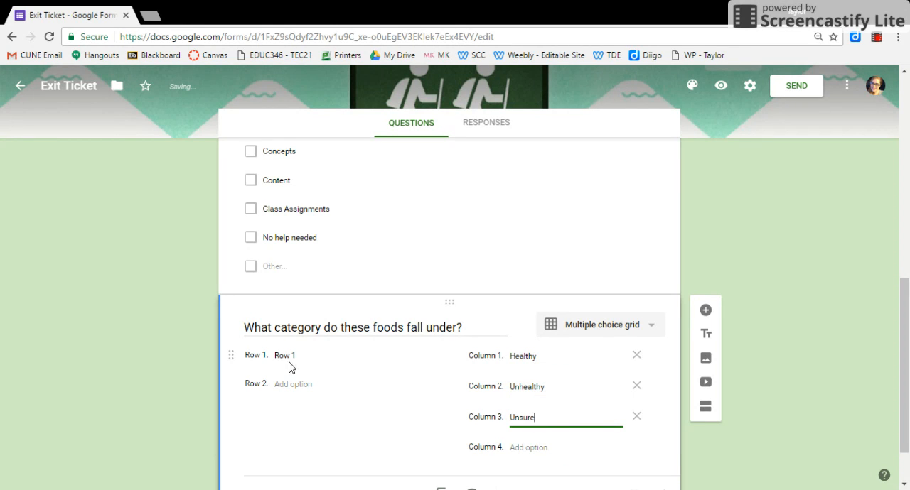
# Name the first two rows of the food grid "Pizza" and "Bagels".
pyautogui.click(287, 356)
pyautogui.write('Pizza')
pyautogui.click(285, 385)
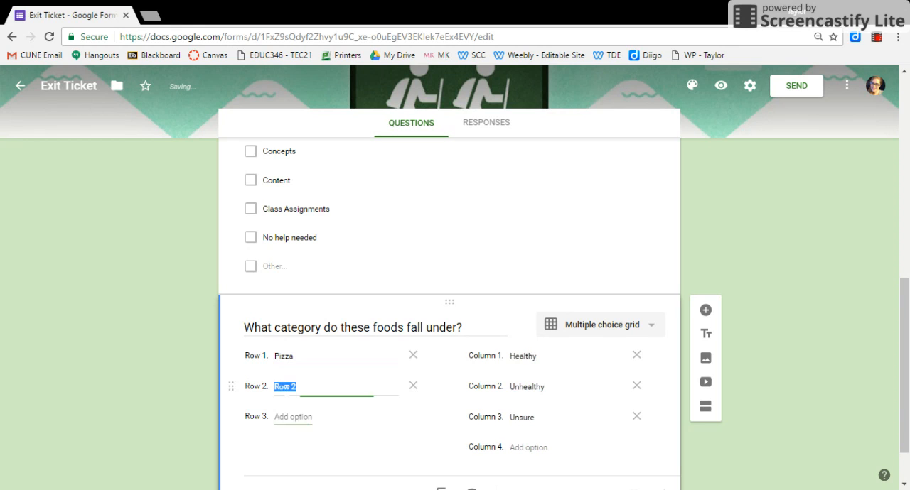
pyautogui.write('bage')
pyautogui.press('BackSpace')
pyautogui.press('BackSpace')
pyautogui.press('BackSpace')
pyautogui.press('BackSpace')
pyautogui.write('Bagels')
# Add "Fruit" and "Veggetables" as rows 3 and 4 of the food grid.
pyautogui.press('Return')
pyautogui.write('Fruit')
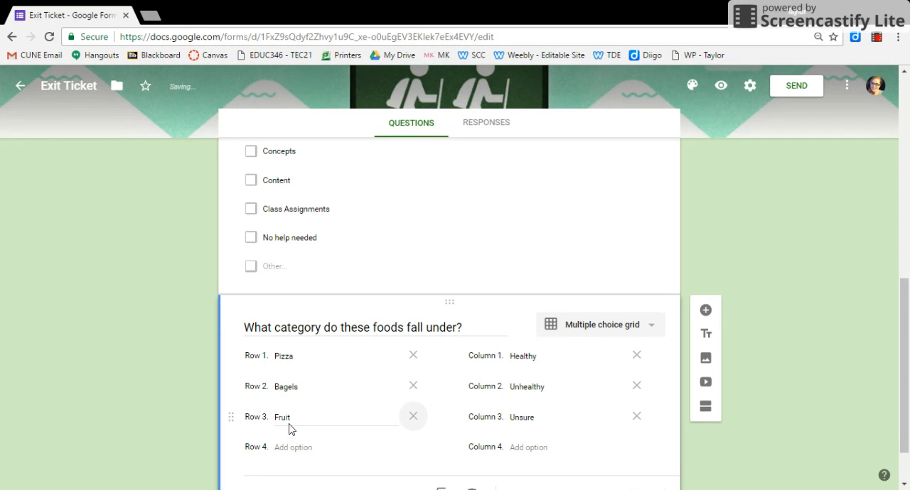
pyautogui.click(292, 447)
pyautogui.write('Ve')
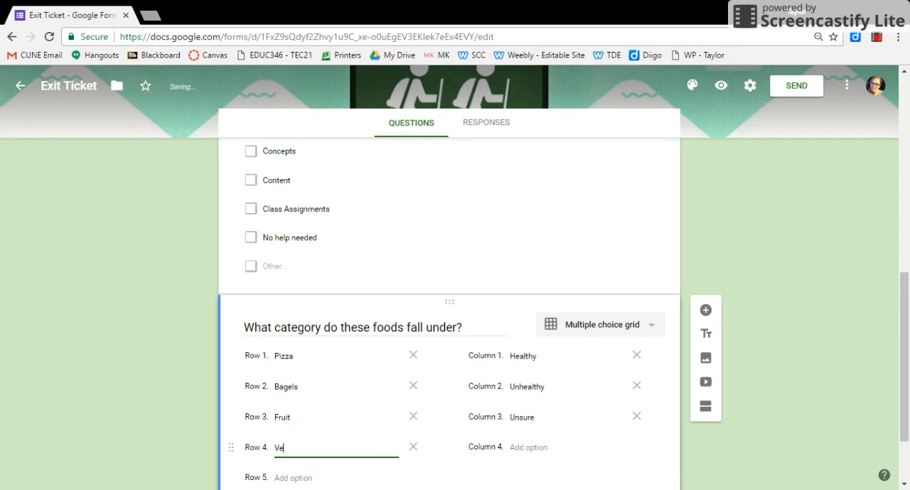
pyautogui.write('ggetables')
# Add "Potatoes" and "Chicken" as rows 5 and 6 of the food grid.
pyautogui.scroll(-2, 909, 449)
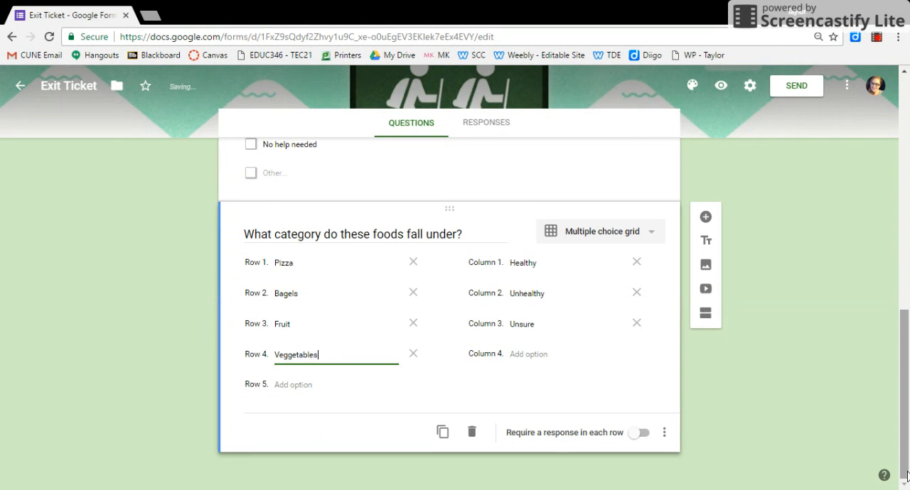
pyautogui.click(294, 384)
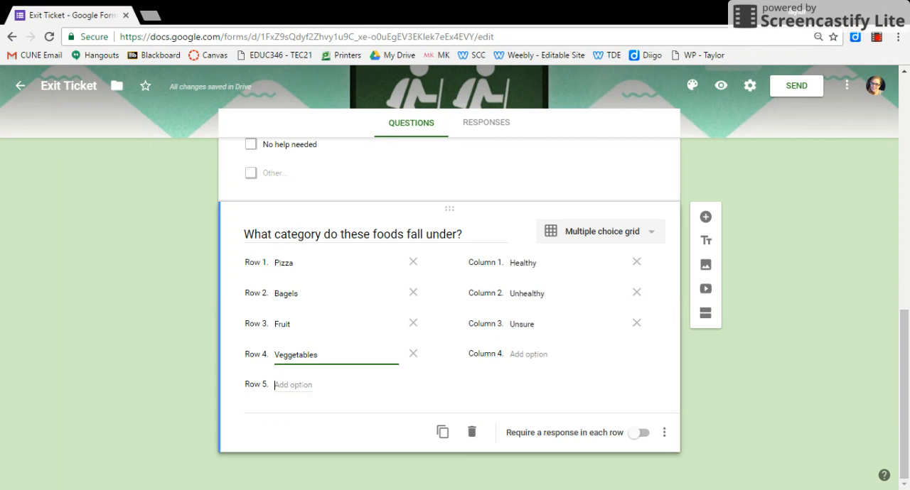
pyautogui.write('Potatoes')
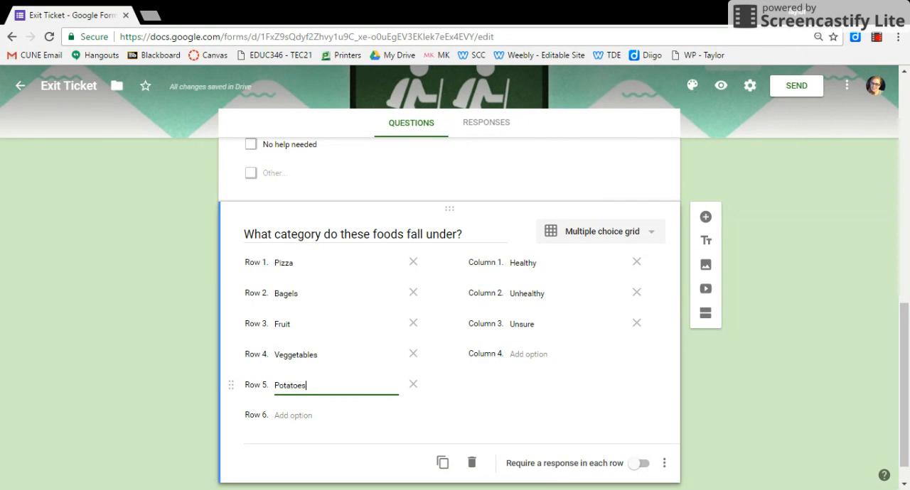
pyautogui.press('Return')
pyautogui.write('Chicken')
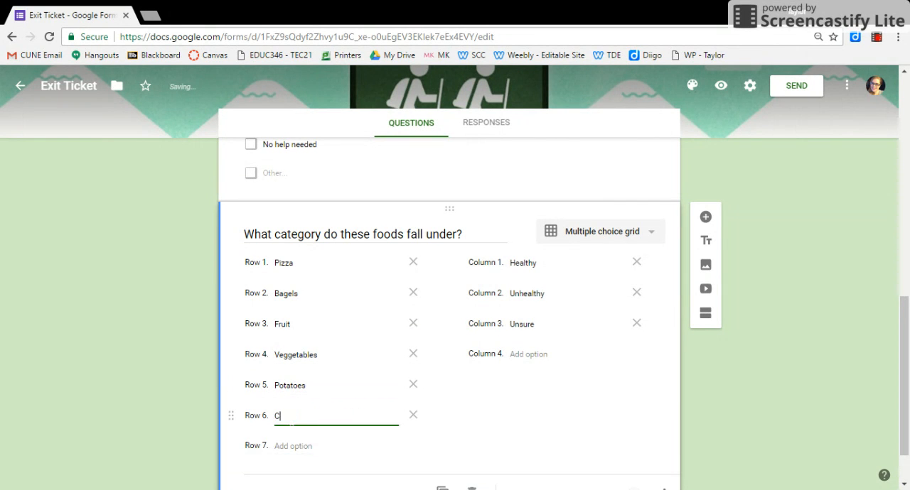
# Add "Fish" and "French Fries" as rows 7 and 8 of the food grid.
pyautogui.press('Return')
pyautogui.write('Fish')
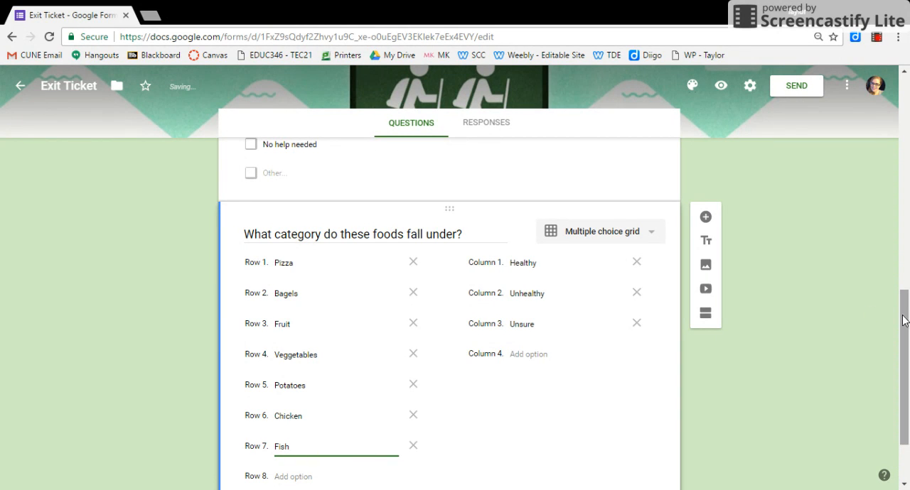
pyautogui.moveTo(901, 318); pyautogui.dragTo(901, 352)
pyautogui.click(297, 384)
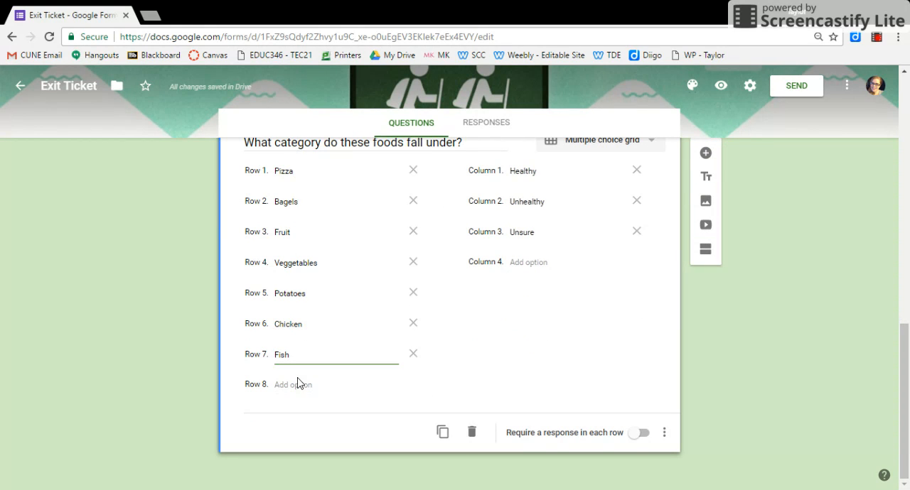
pyautogui.write('French Fries')
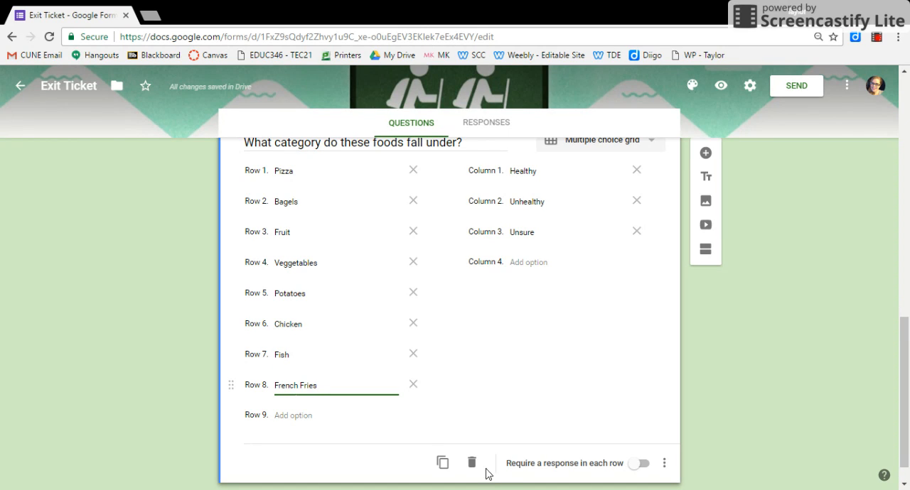
# Require a response in each row of the food grid question and check its additional display and response options.
pyautogui.scroll(-1, 588, 400)
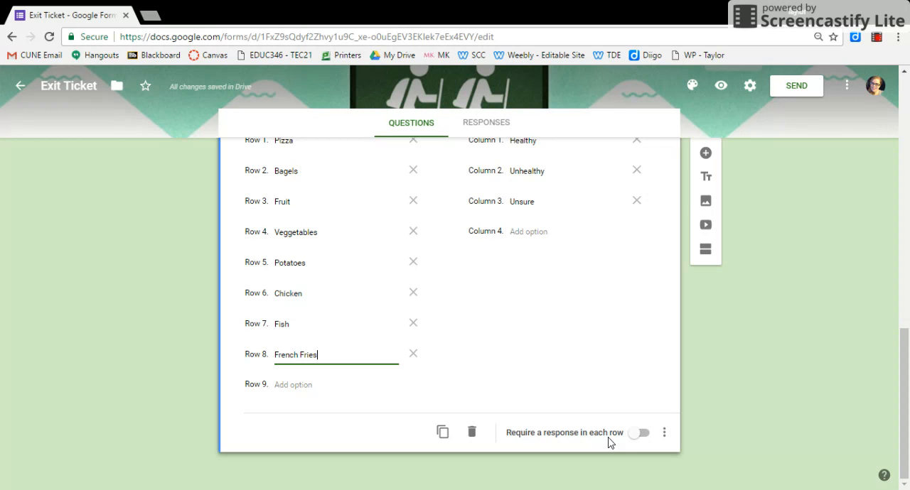
pyautogui.click(644, 434)
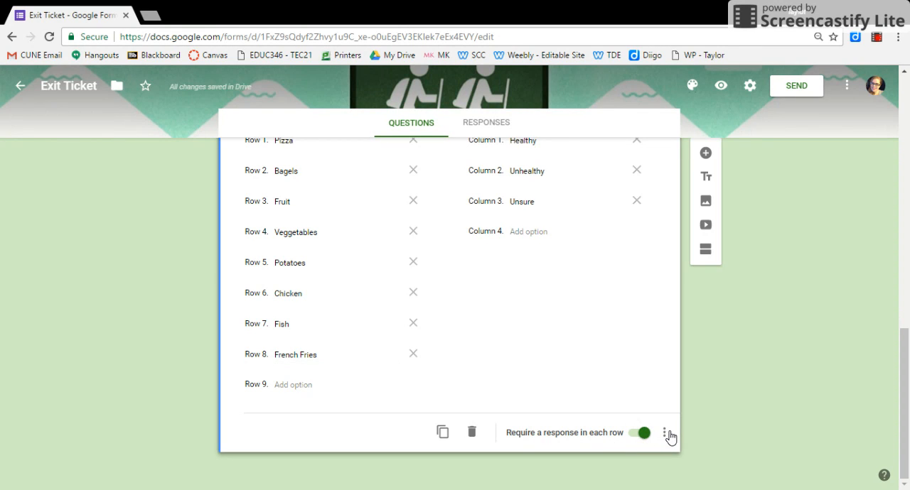
pyautogui.click(668, 436)
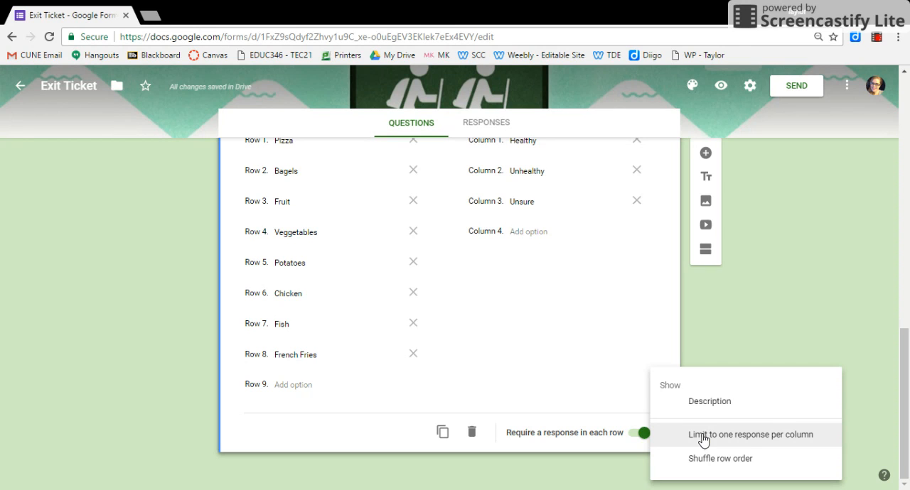
pyautogui.click(538, 388)
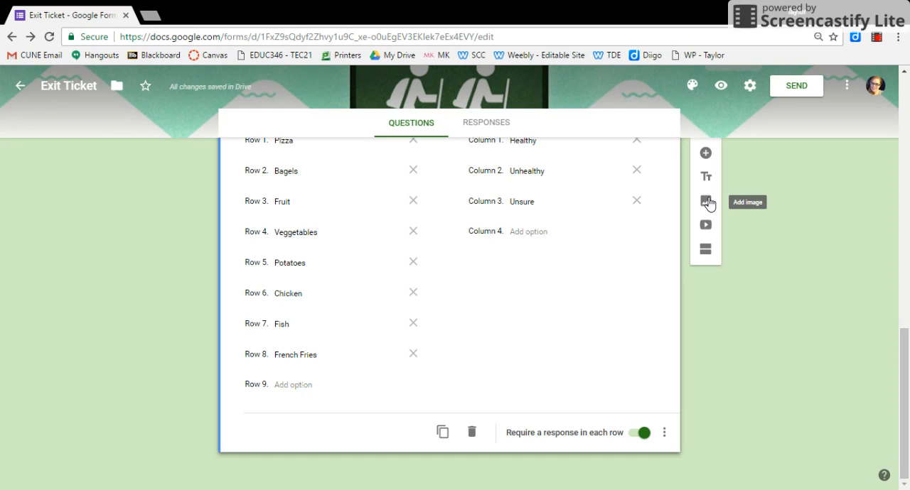
# Preview the exit ticket as respondents see it down to the food grid, and return to the form editor.
pyautogui.click(720, 87)
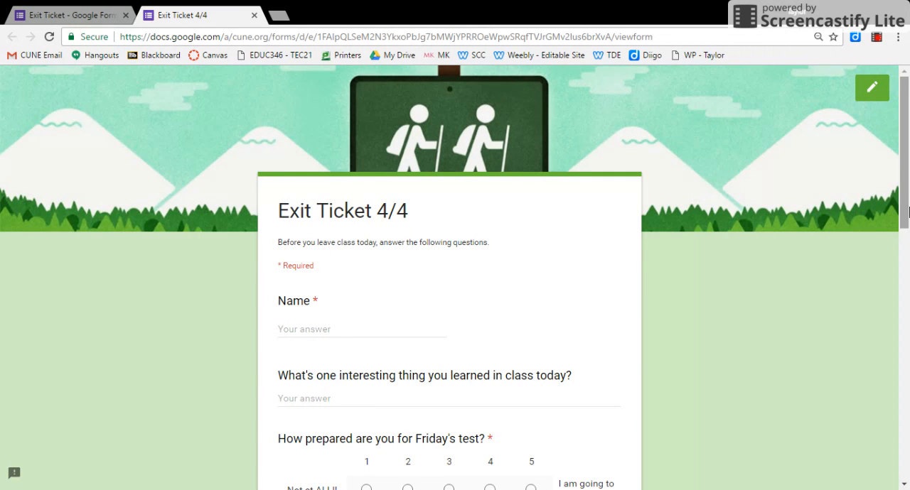
pyautogui.moveTo(906, 195); pyautogui.dragTo(907, 442)
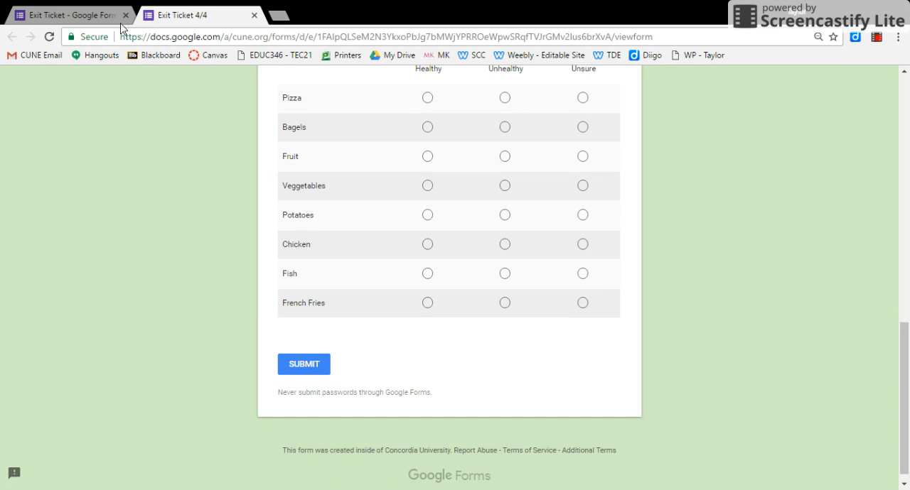
pyautogui.click(51, 15)
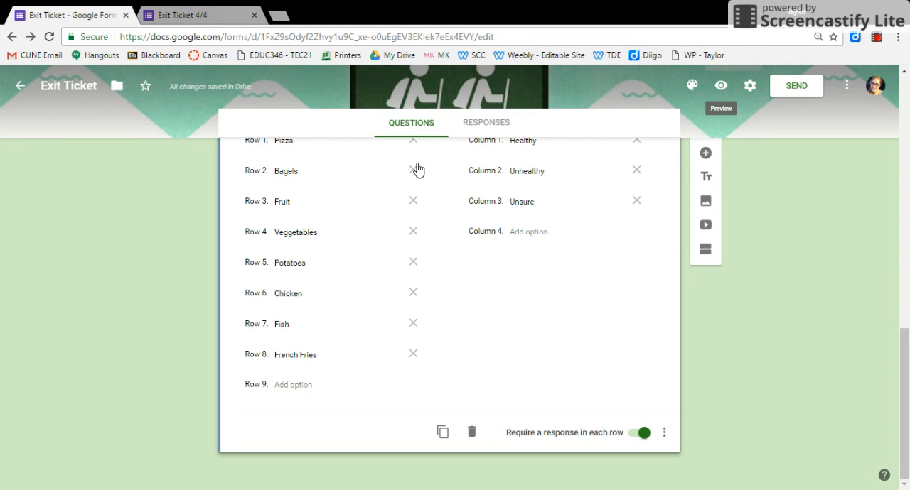
# Review the form's email sending options and close them without sending the form.
pyautogui.click(787, 85)
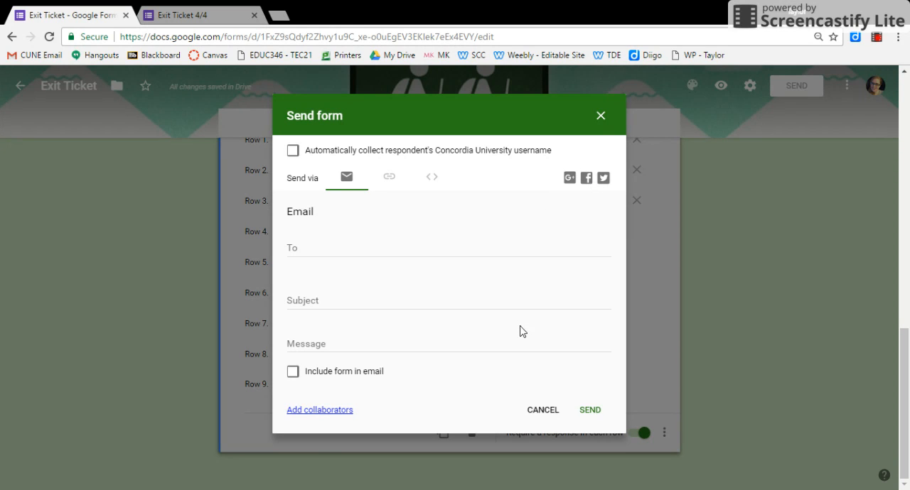
pyautogui.click(539, 417)
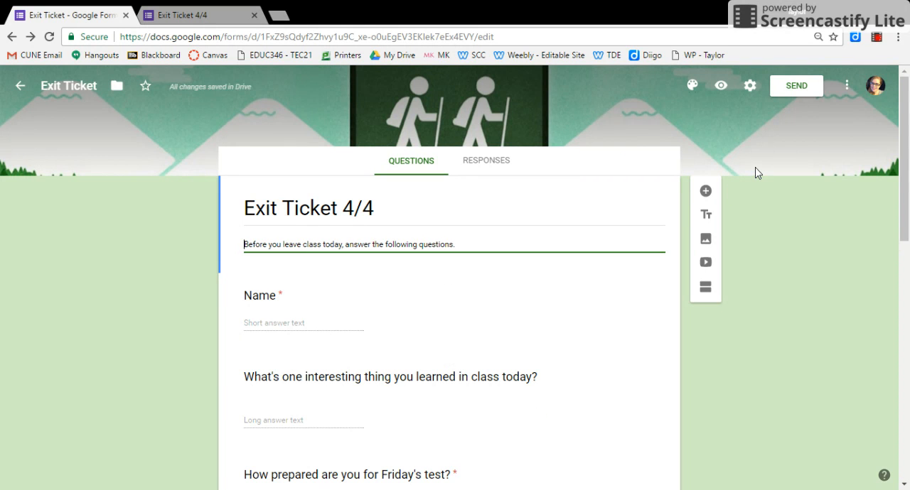